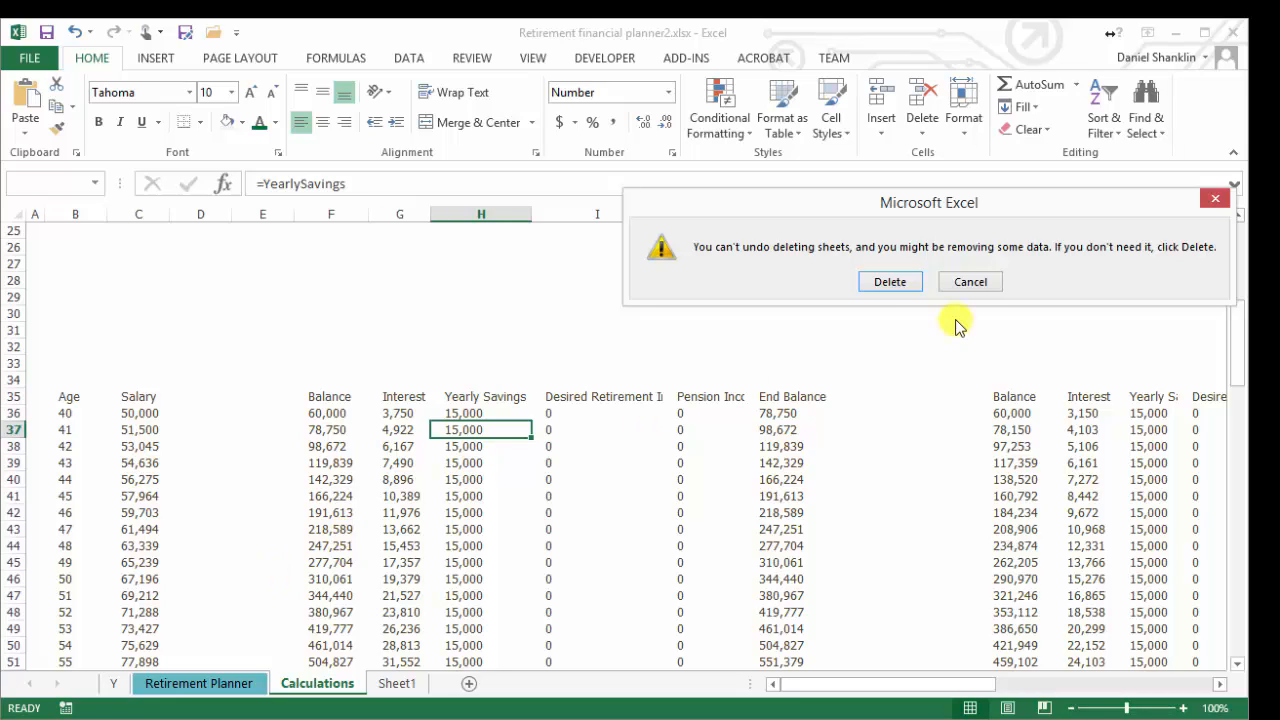
Cancel the pending sheet deletion and switch from the Retirement Planner sheet to the Retirement financial planner1.xlsx workbook
left_click(970, 283)
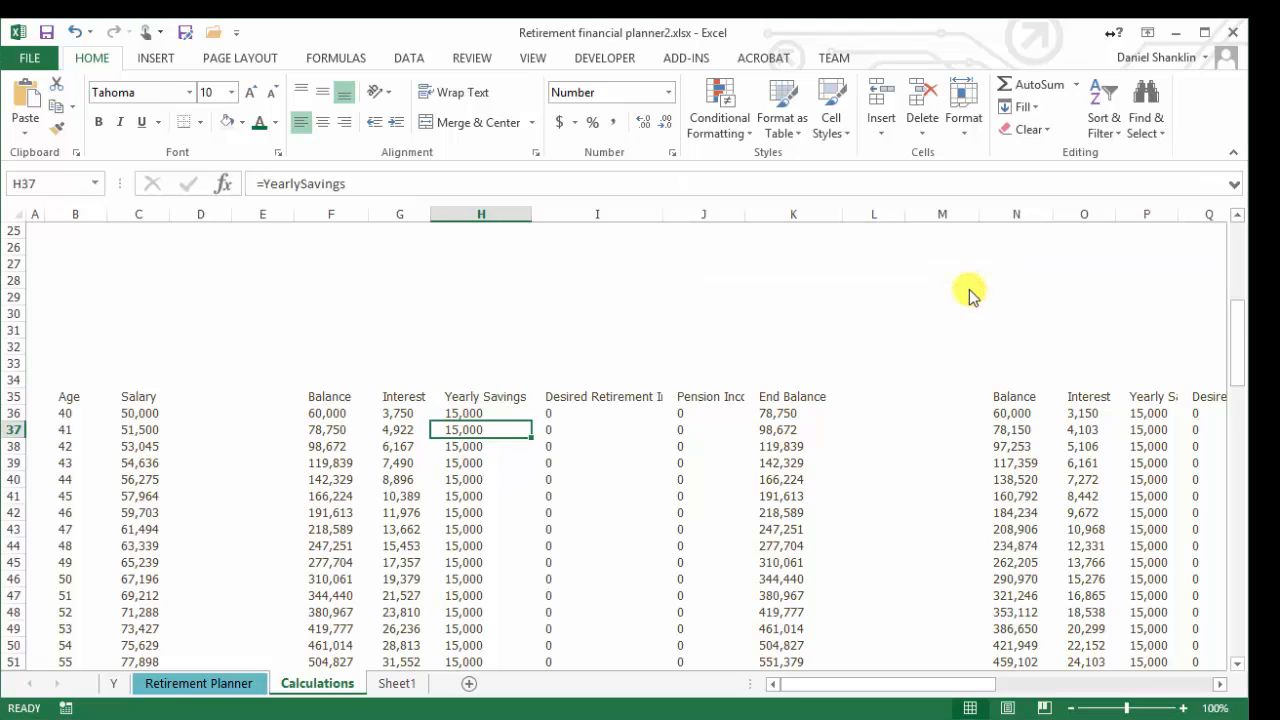
left_click(216, 684)
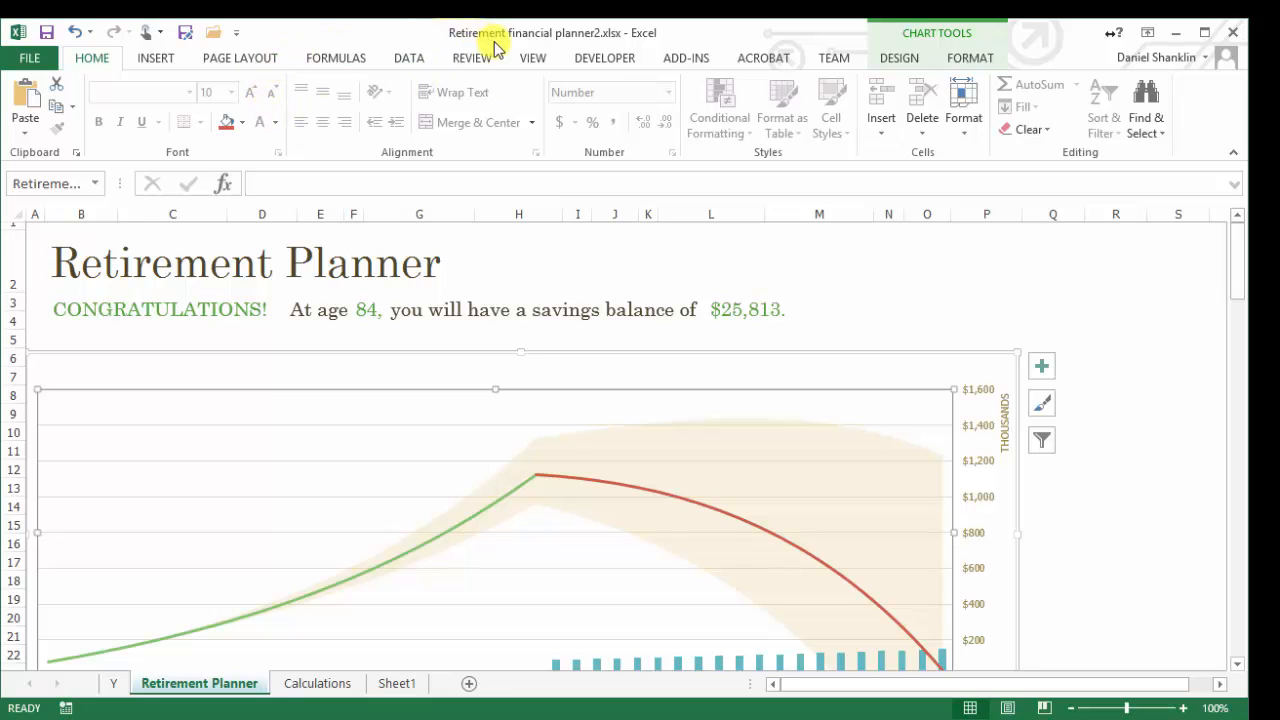
left_click(532, 57)
left_click(914, 120)
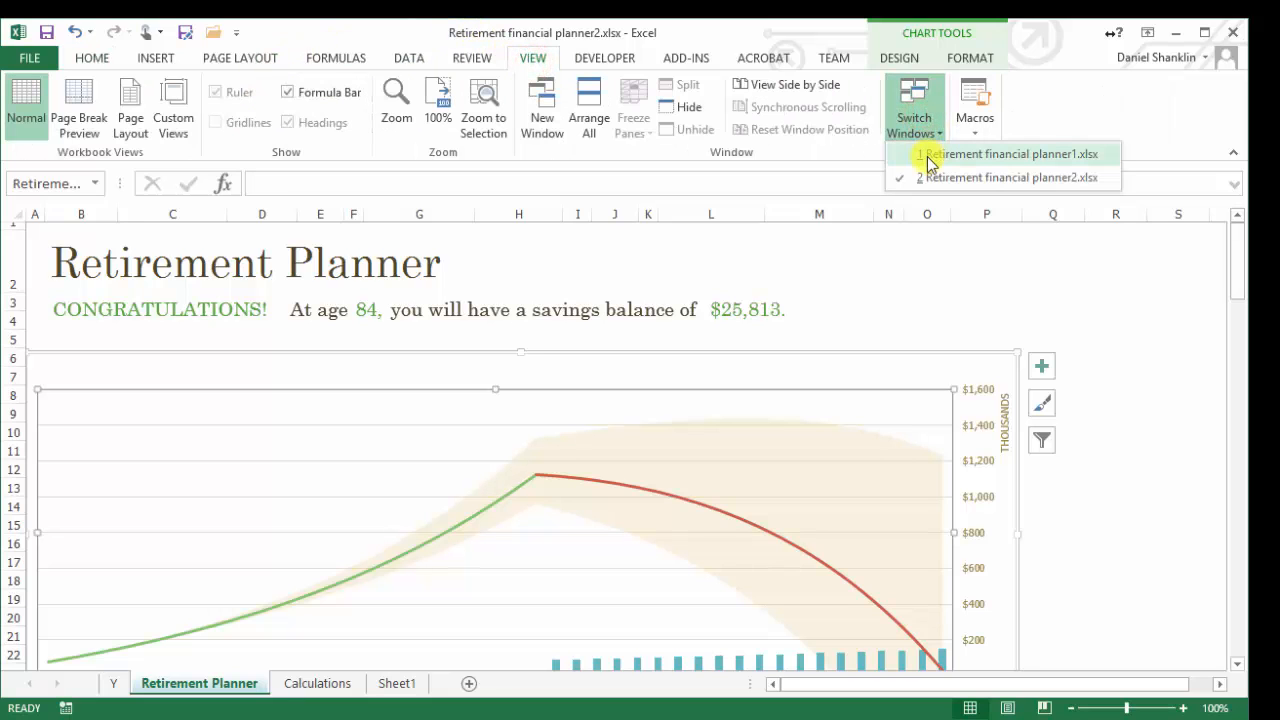
left_click(930, 156)
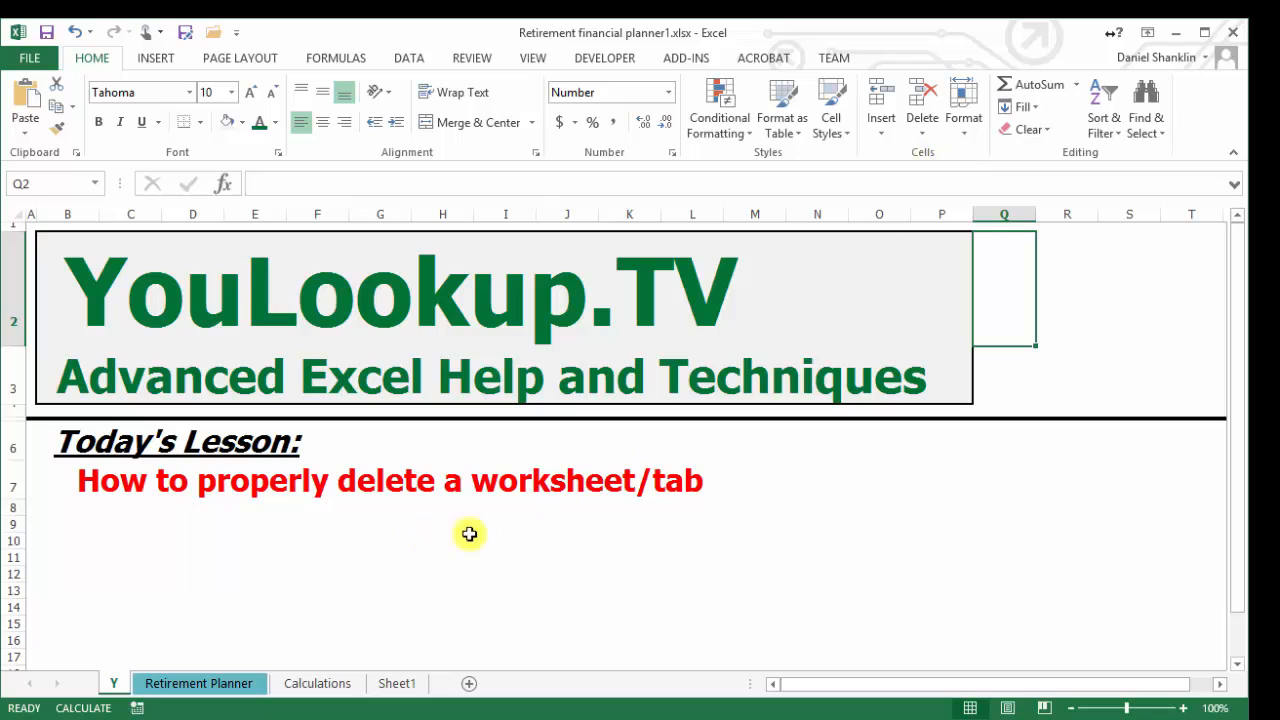
Open the Retirement Planner sheet and inspect the Yearly Savings formulas in cells H36 and H37 under Chart Details
mouse_move(524, 537)
left_mouse_down()
mouse_move(126, 320)
mouse_move(79, 278)
left_mouse_up()
left_click(546, 527)
left_click(187, 669)
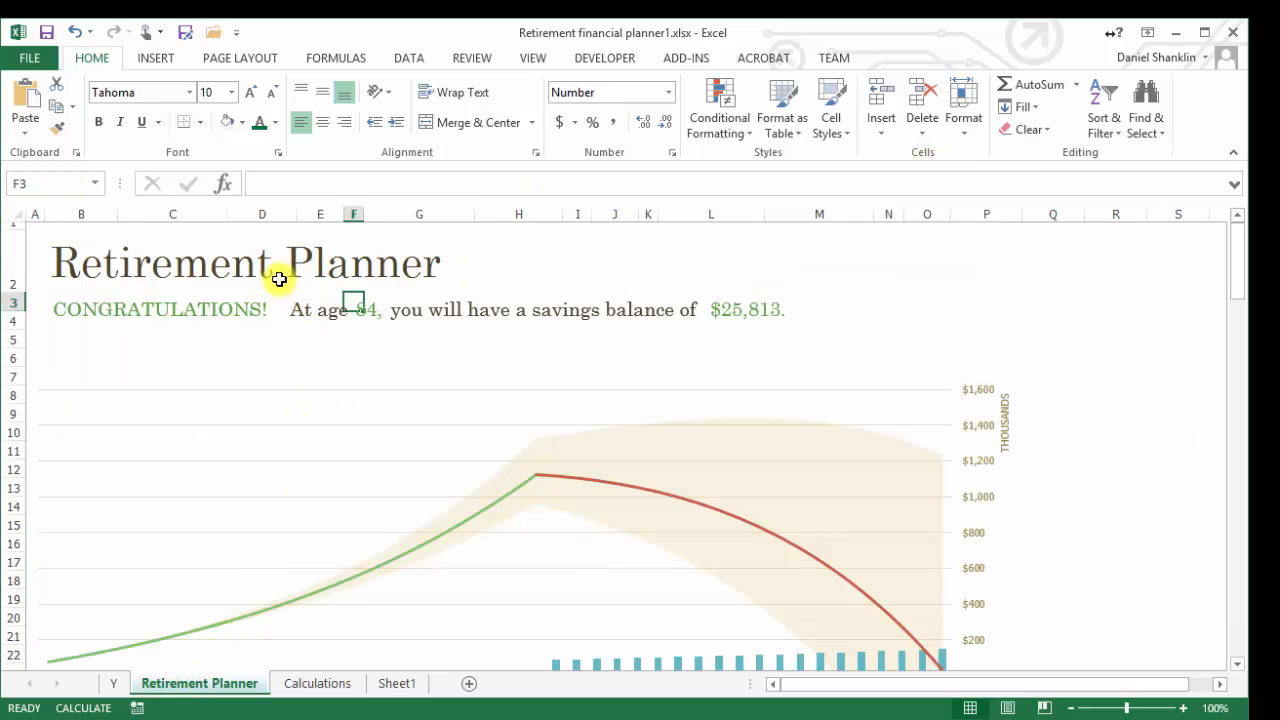
scroll(309, 506, "down", 9)
scroll(309, 506, "down", 3)
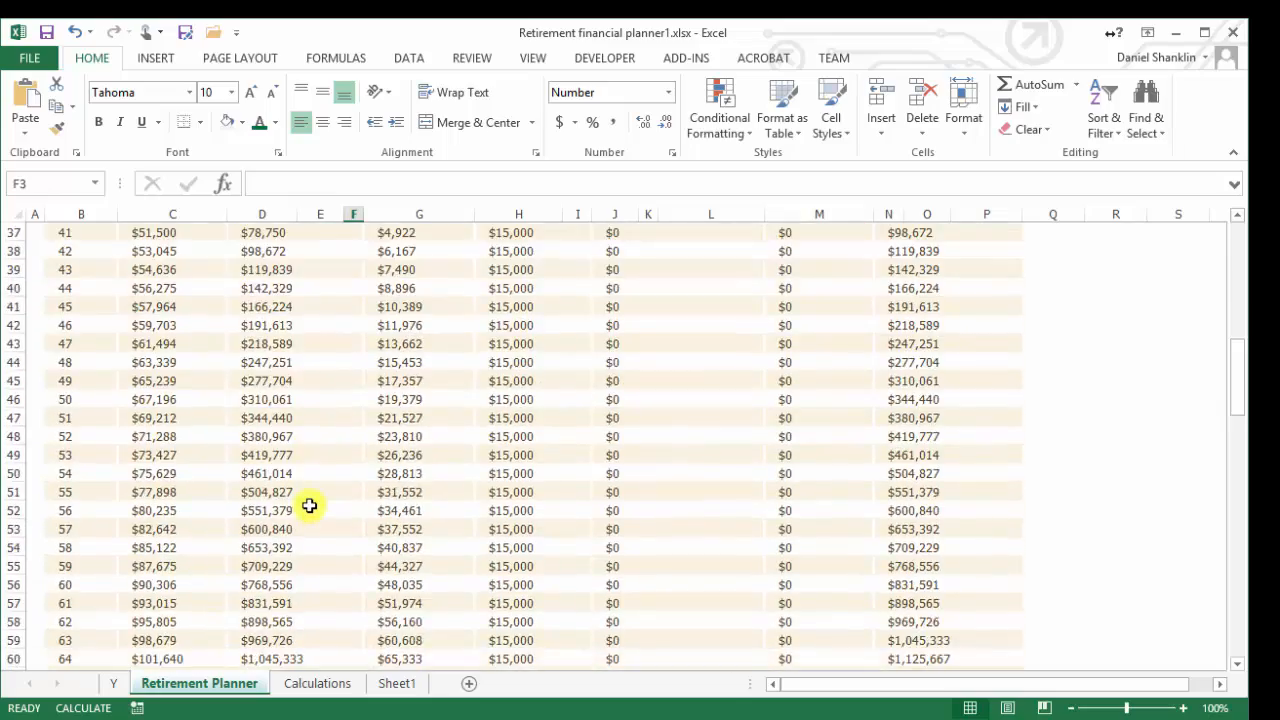
scroll(310, 506, "up", 12)
scroll(311, 506, "down", 8)
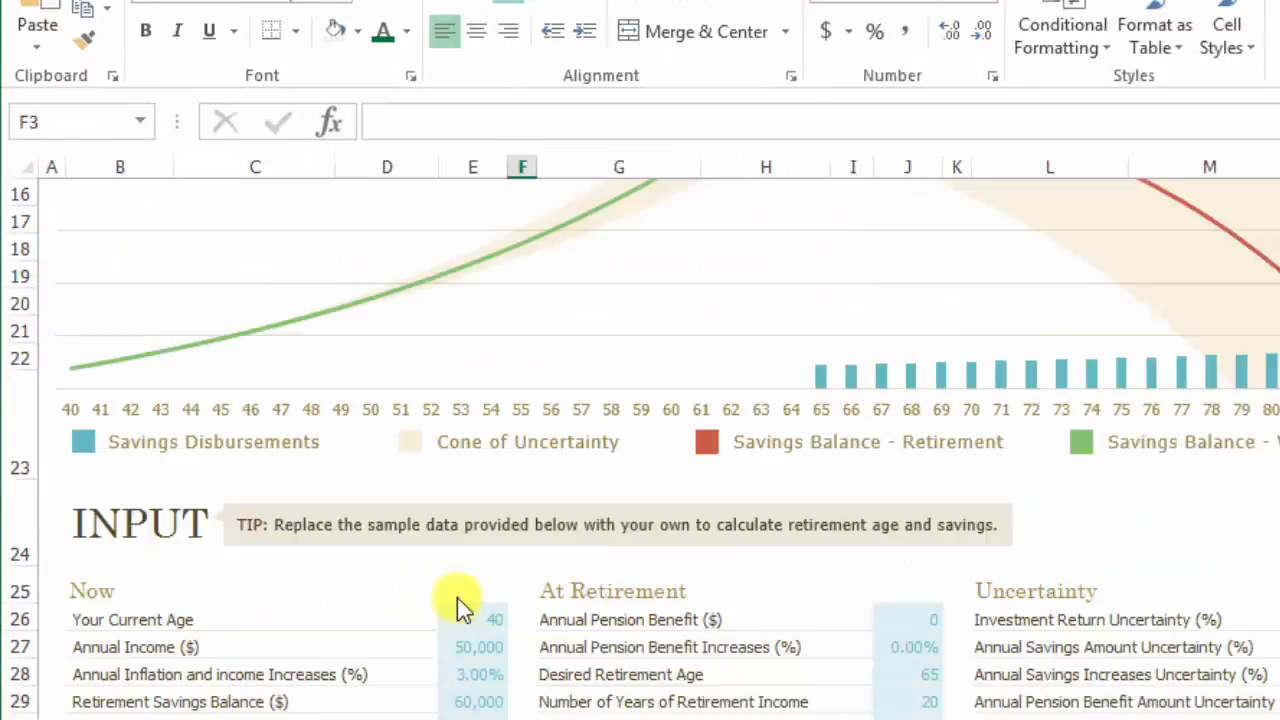
left_click(516, 483)
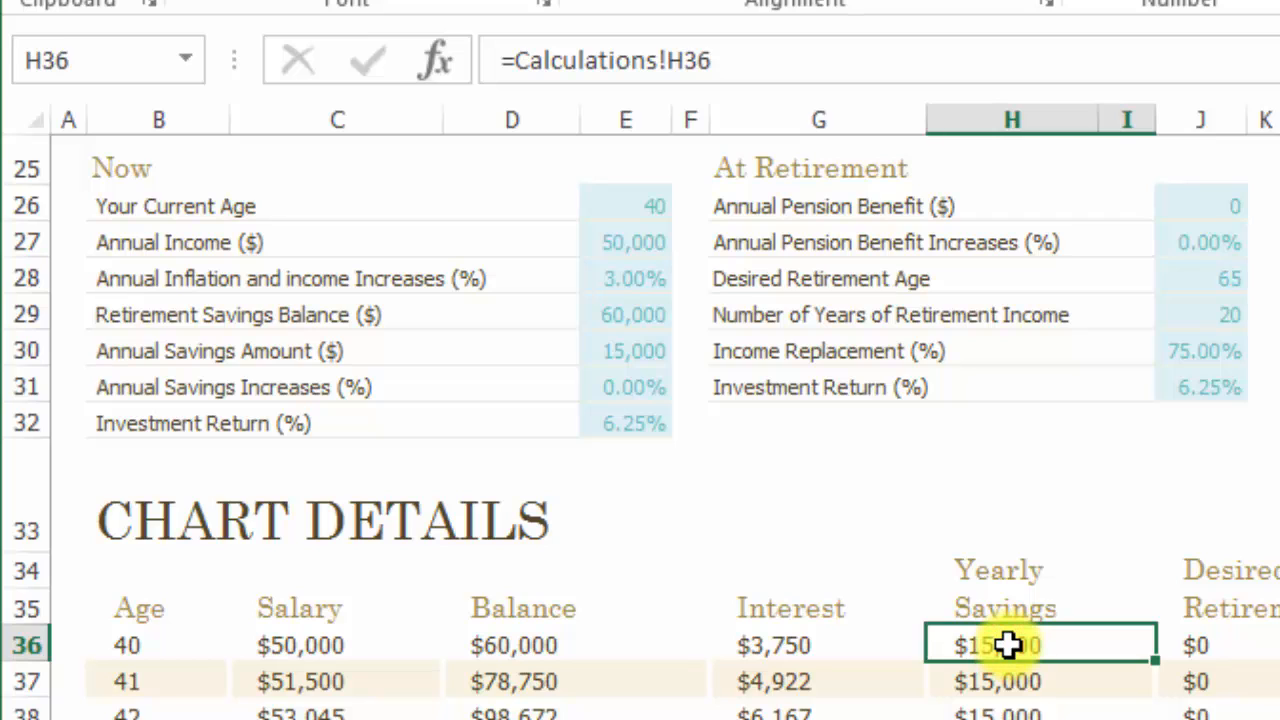
key("Down")
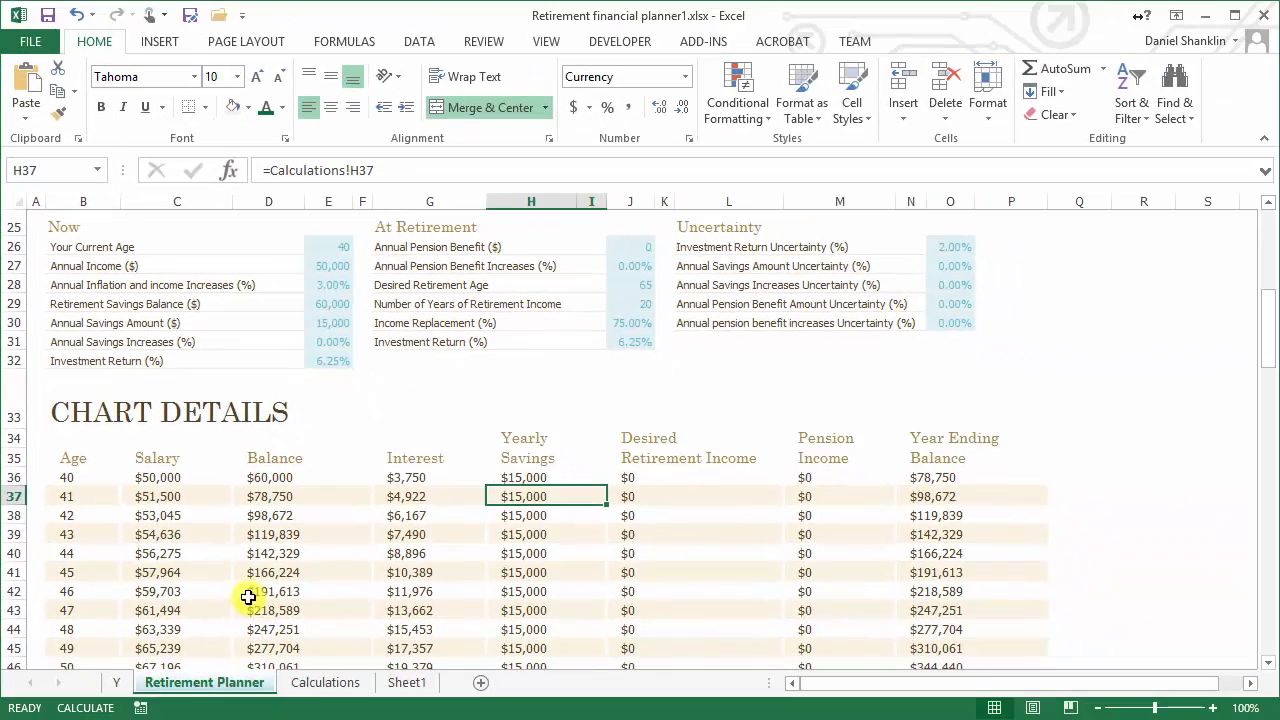
Compare cell H37 on the Calculations sheet with the linked H37 cell on the Retirement Planner sheet
left_click(318, 686)
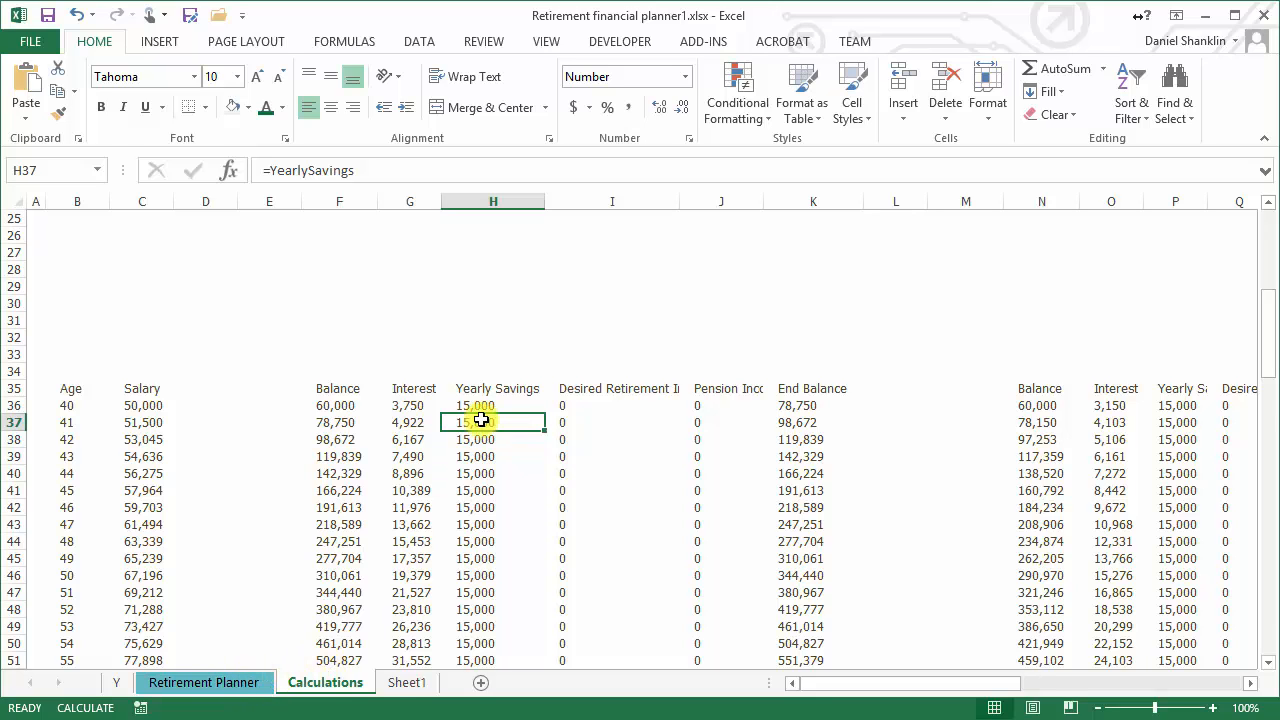
left_click(252, 694)
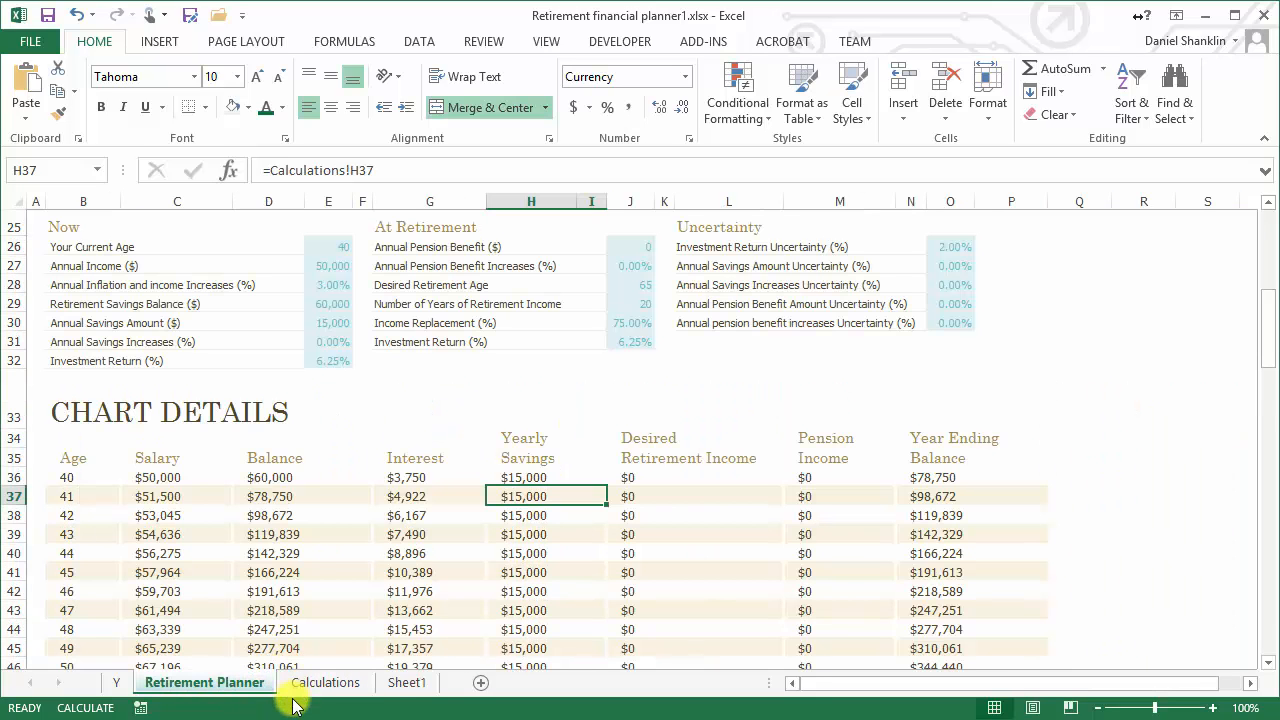
left_click(306, 688)
left_click(206, 684)
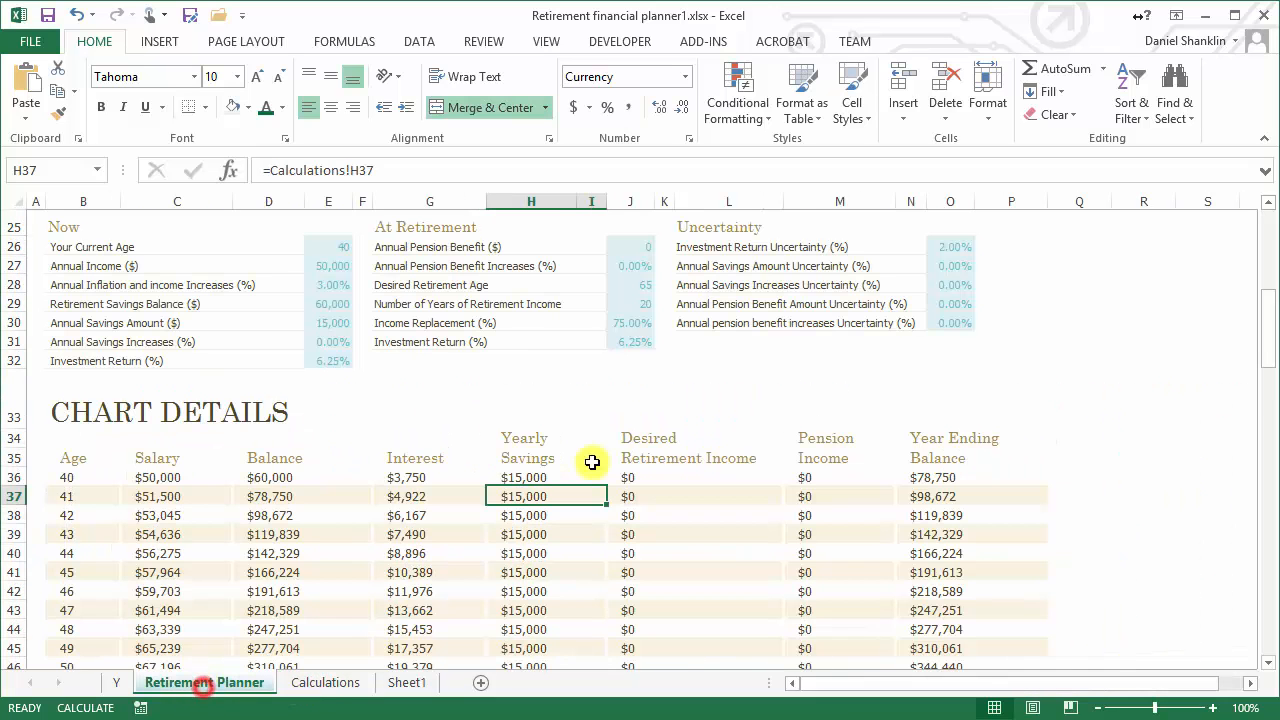
Delete the Calculations sheet from Retirement financial planner1.xlsx
left_click(327, 689)
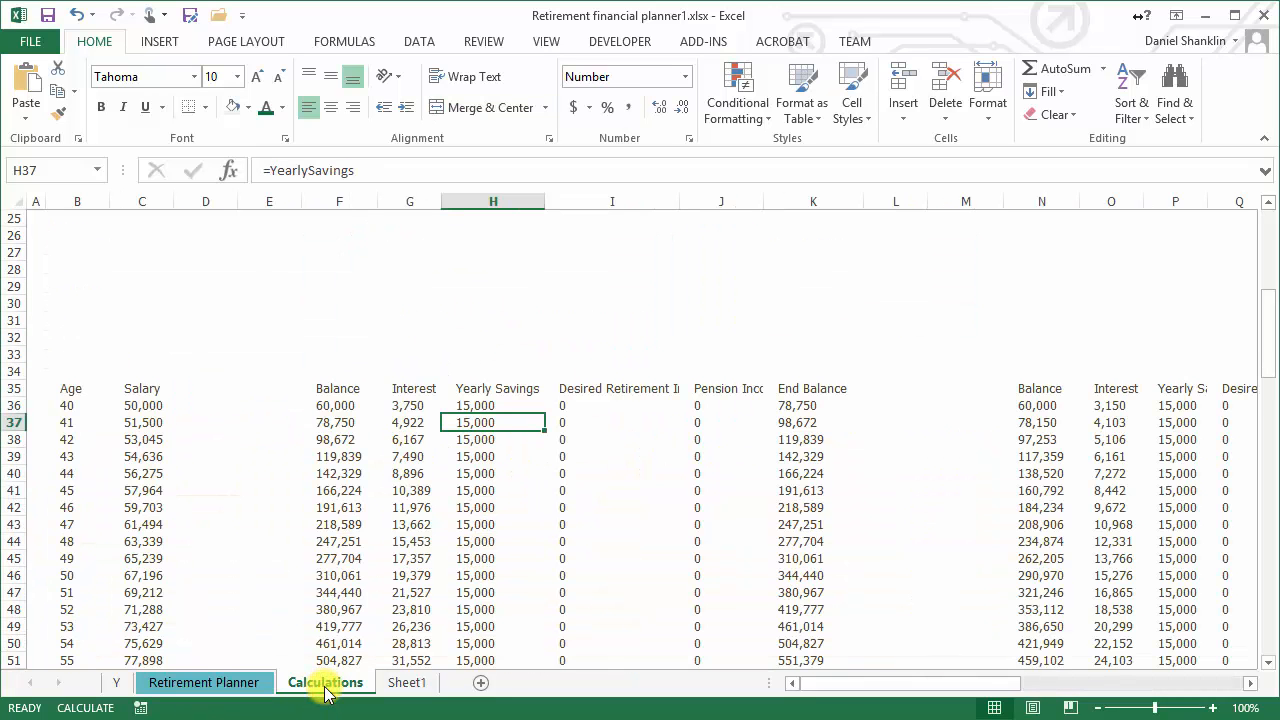
right_click(327, 690)
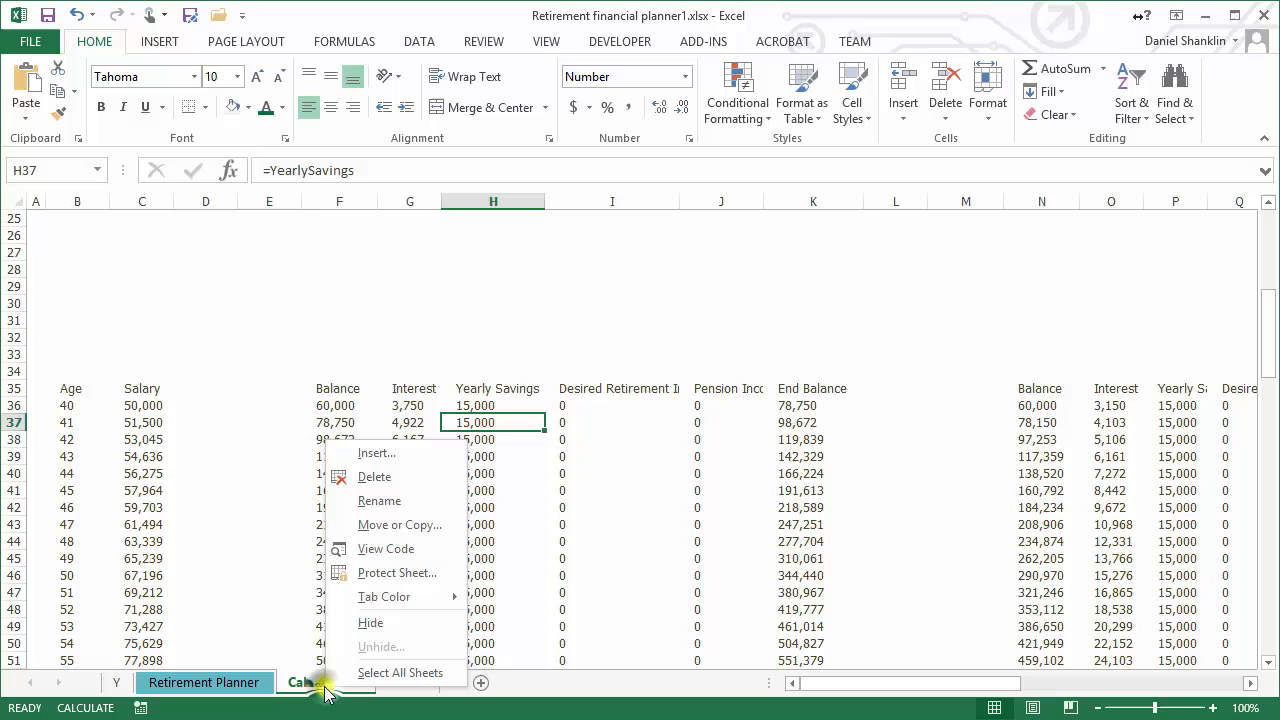
left_click(388, 478)
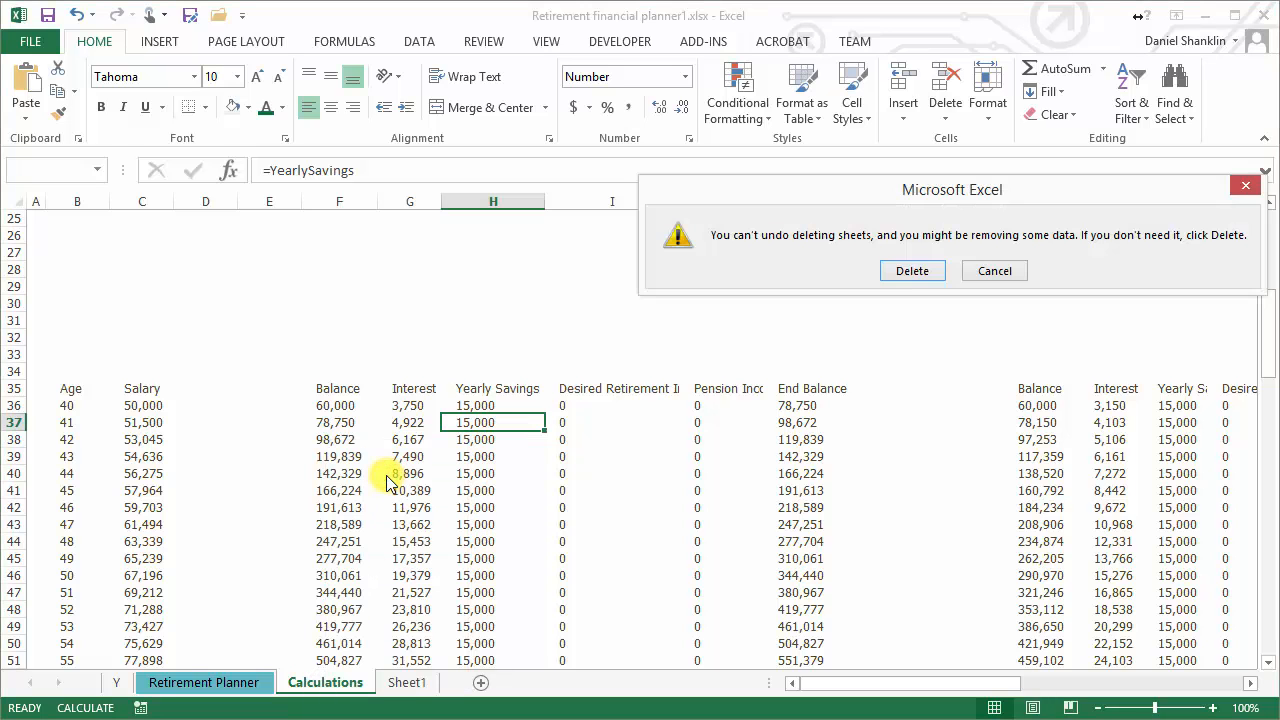
left_click(911, 270)
Examine the Yearly Savings column and neighbouring Chart Details cells on the Retirement Planner sheet for broken references, dismissing the formula warning
left_click(240, 680)
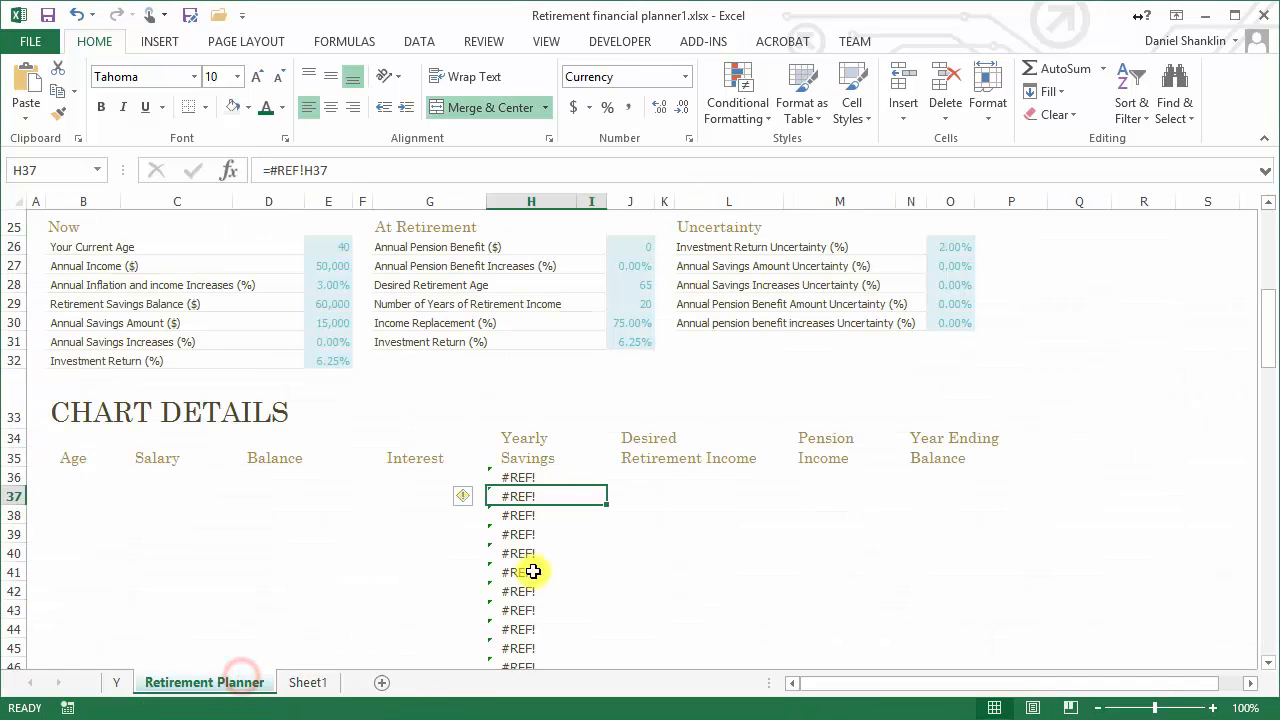
left_click_drag(548, 478, 126, 557)
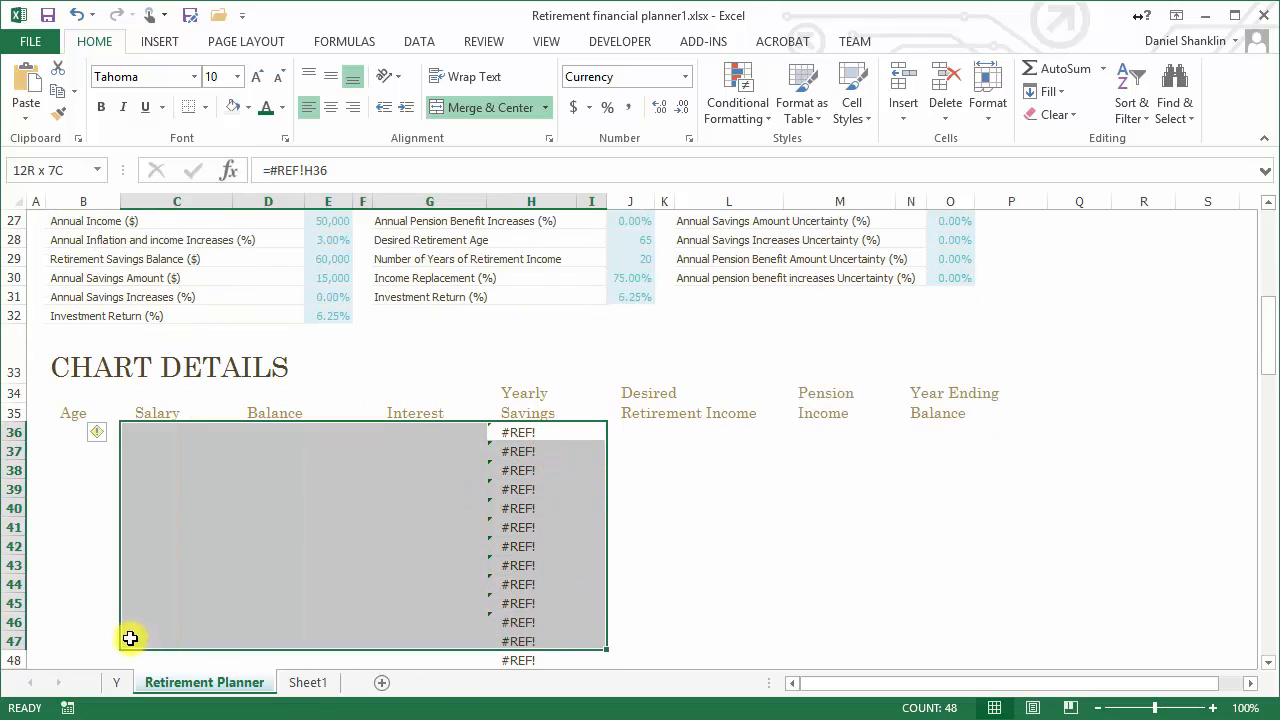
left_click(523, 451)
left_click_drag(536, 436, 140, 585)
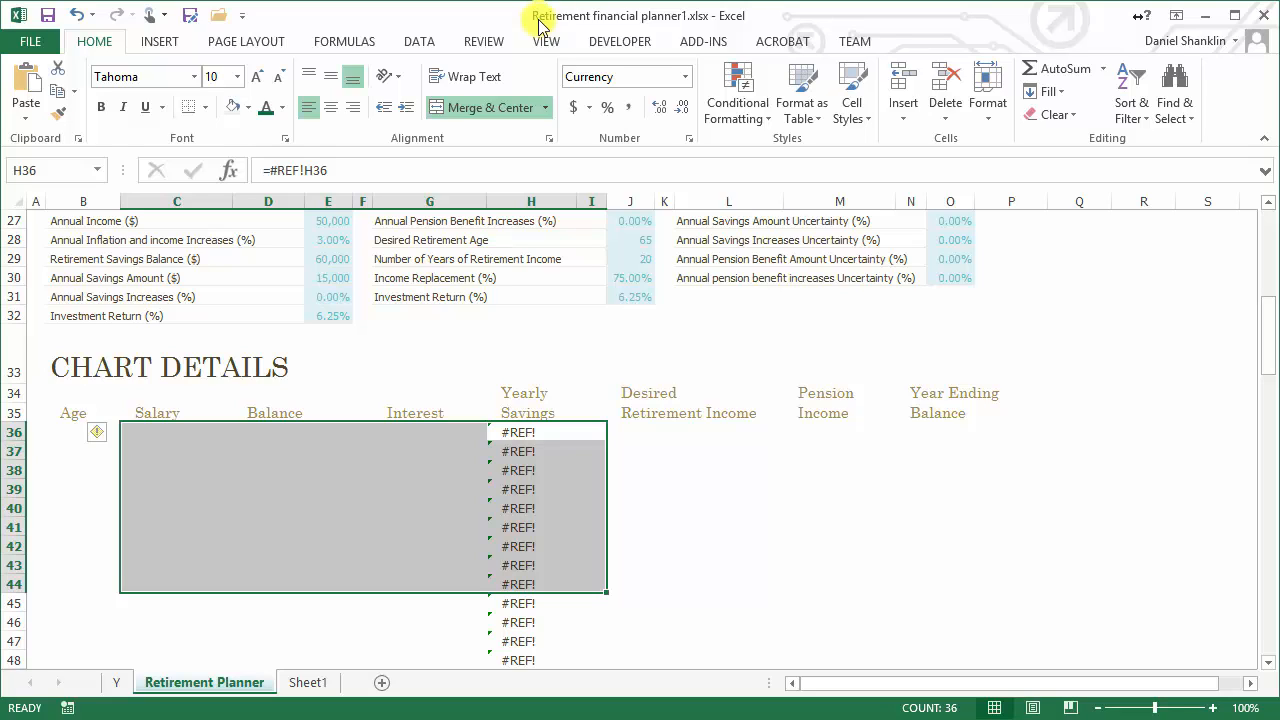
left_click_drag(505, 432, 333, 622)
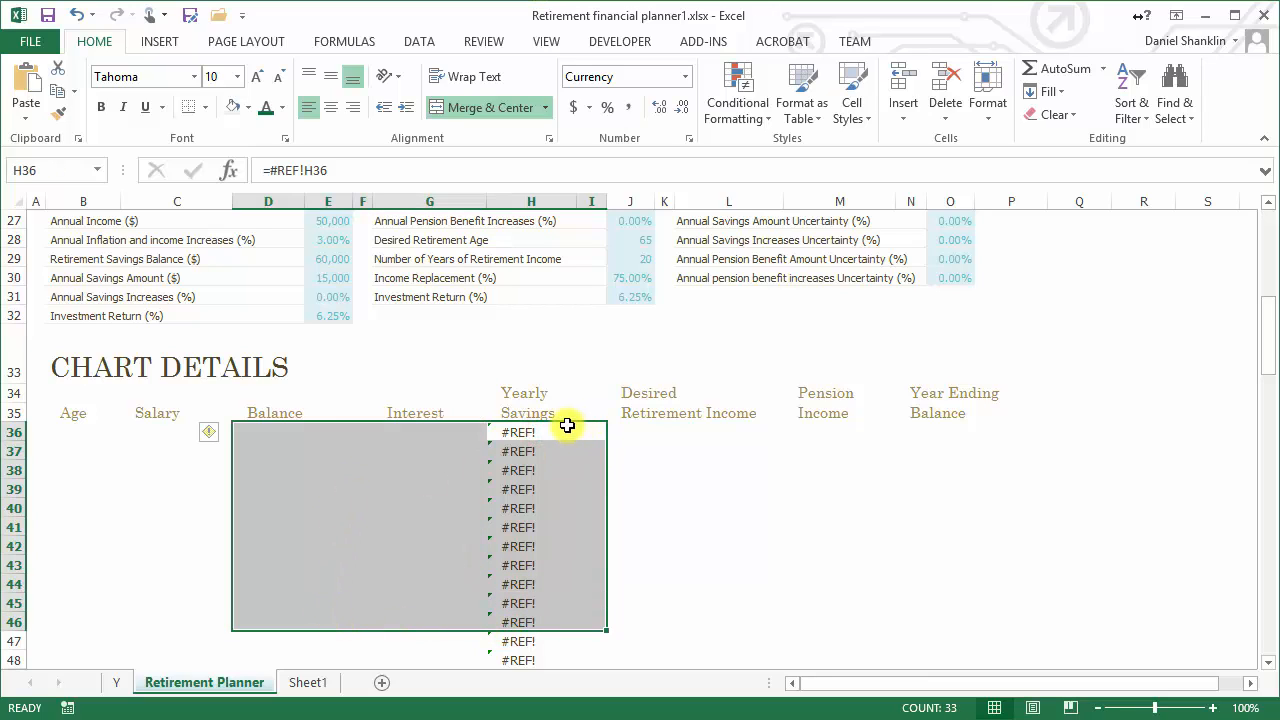
left_click_drag(553, 428, 535, 660)
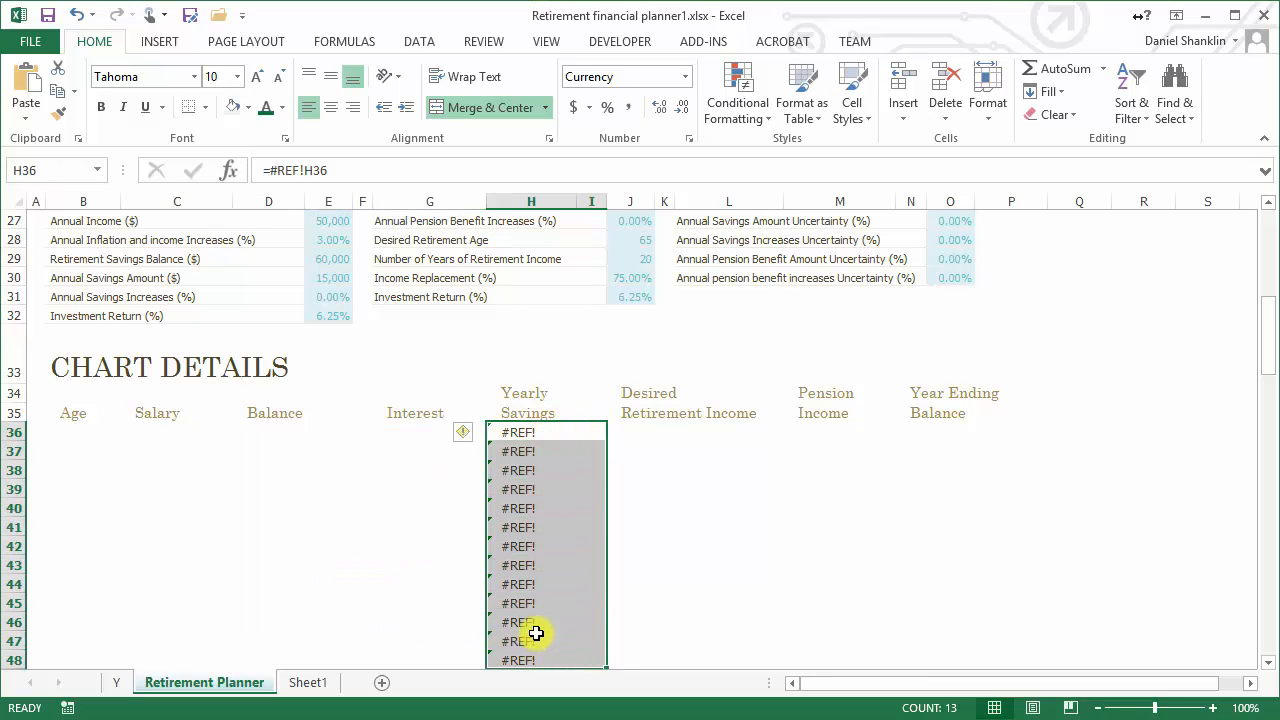
scroll(540, 613, "down", 2)
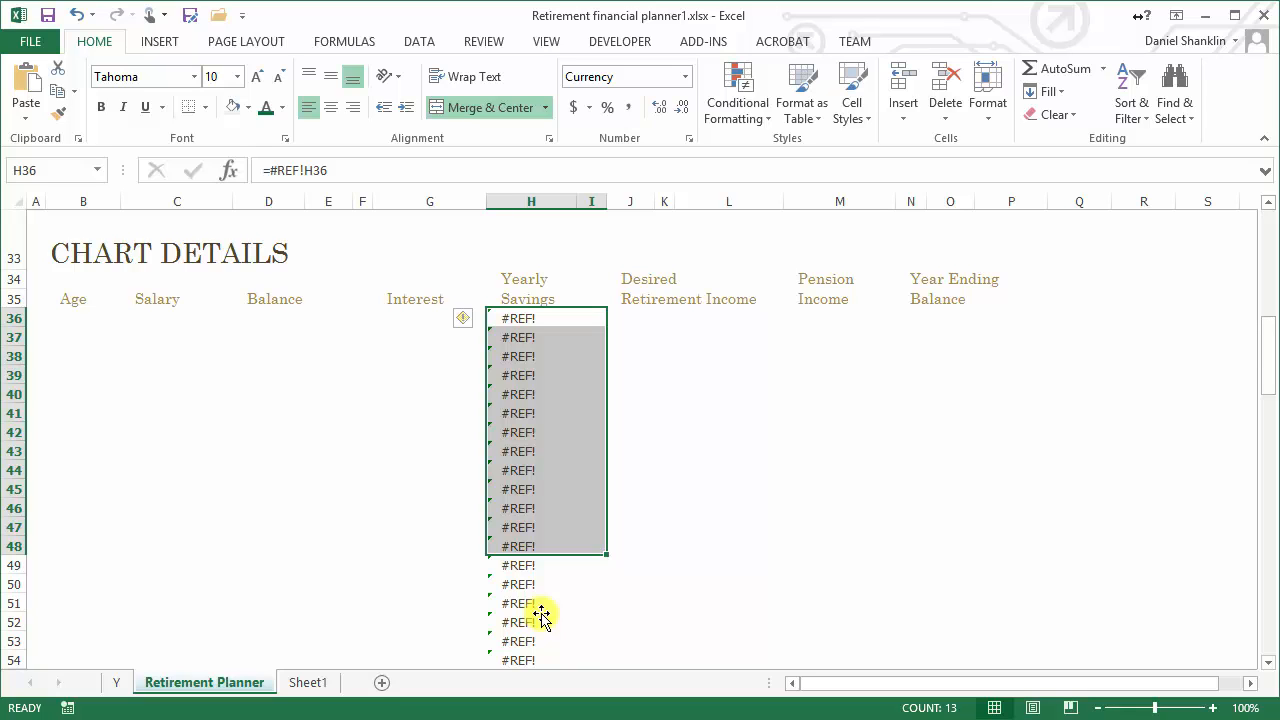
scroll(541, 616, "up", 4)
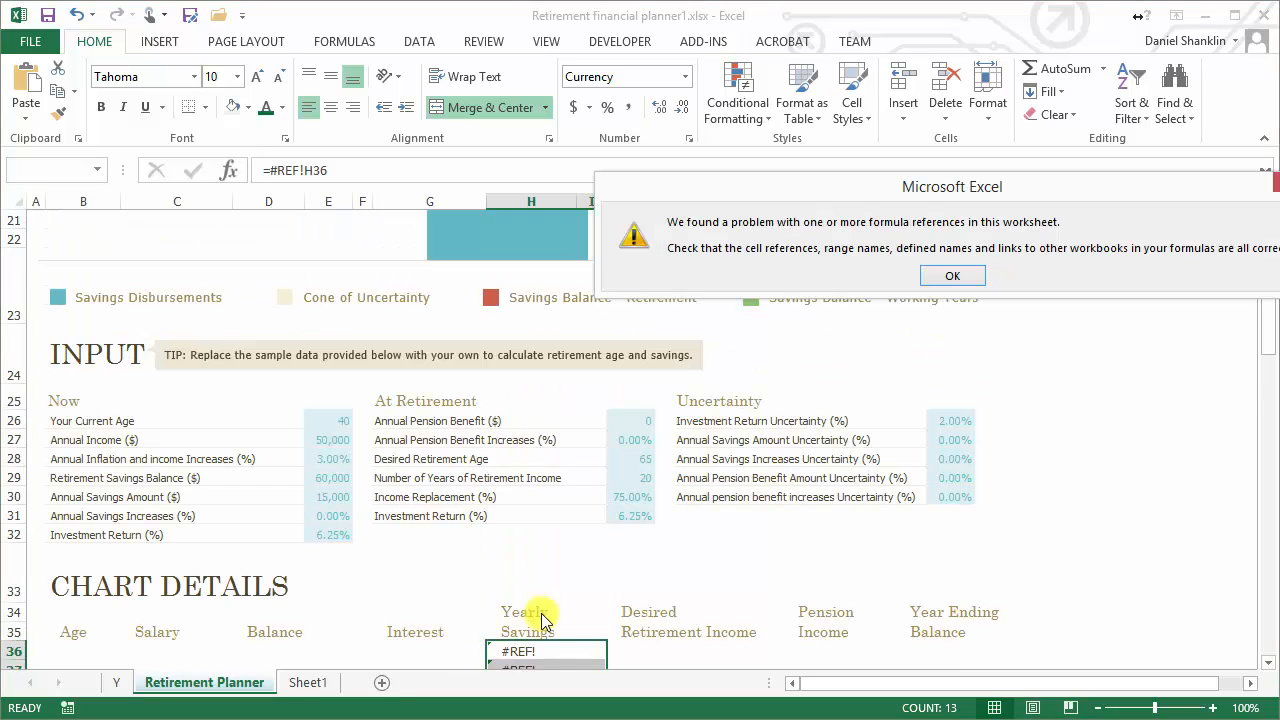
left_click(947, 271)
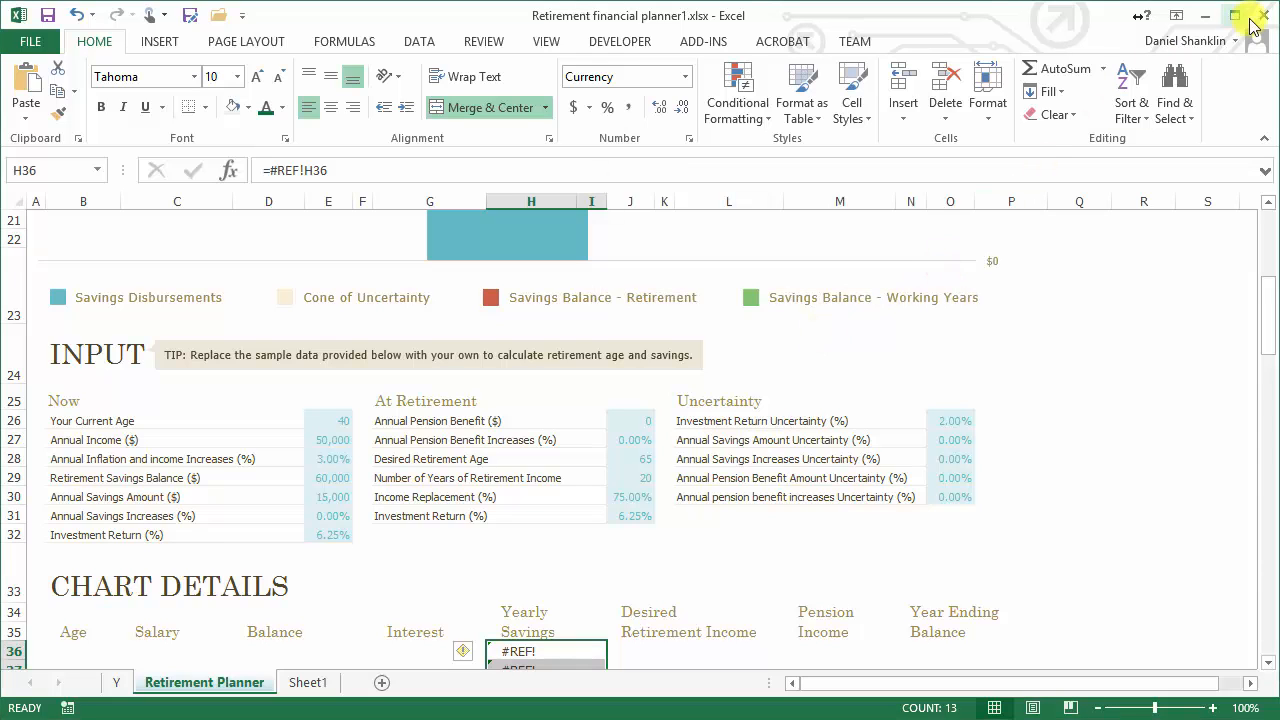
Close Retirement financial planner1.xlsx without saving the changes
left_click(43, 44)
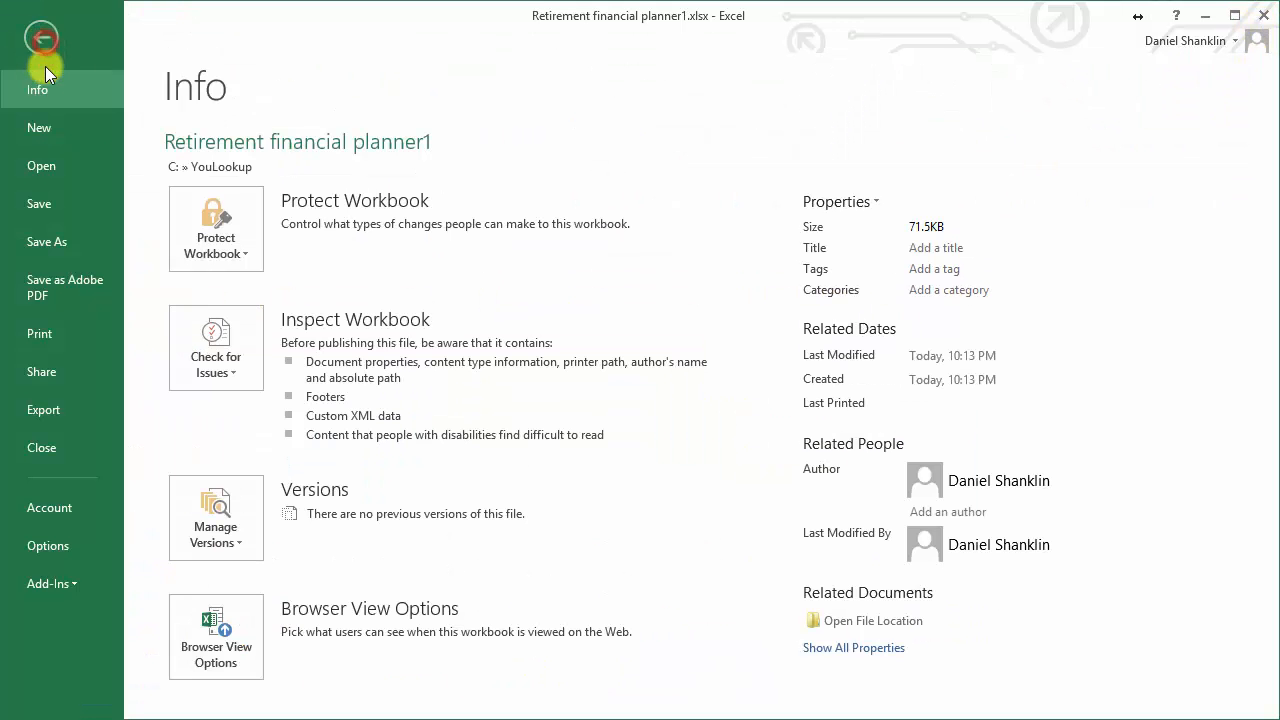
left_click(65, 450)
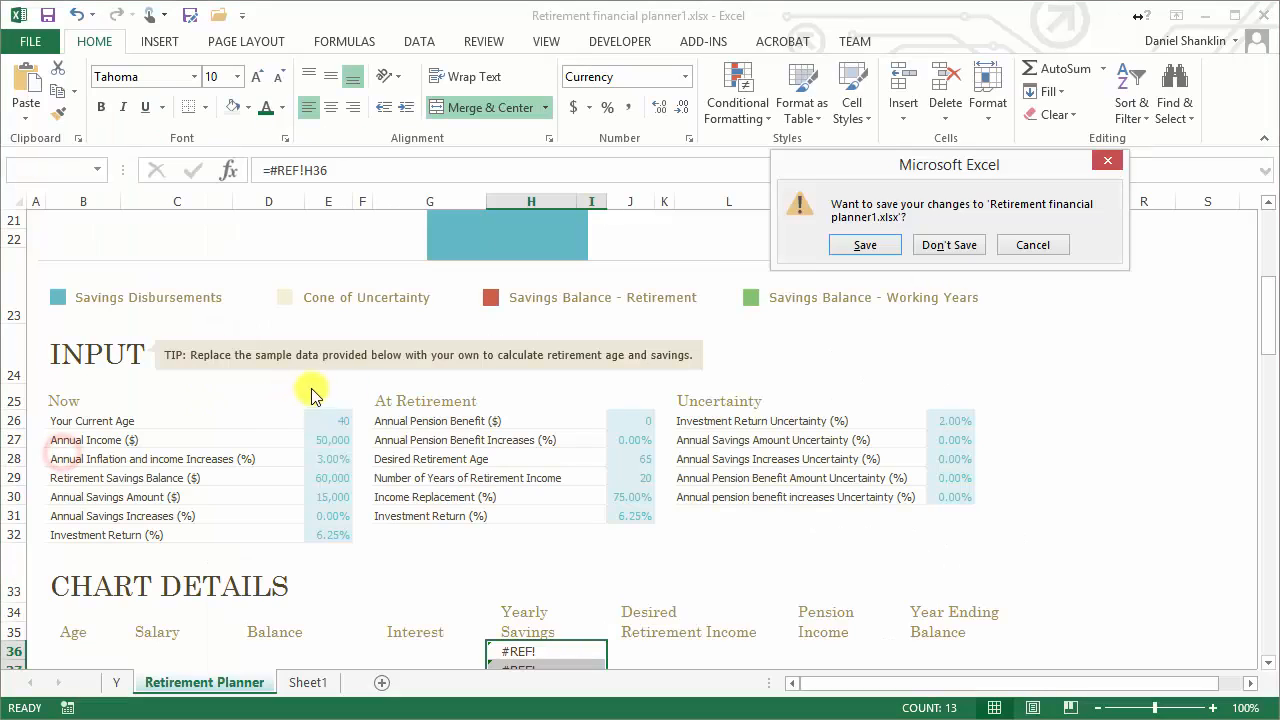
left_click(944, 245)
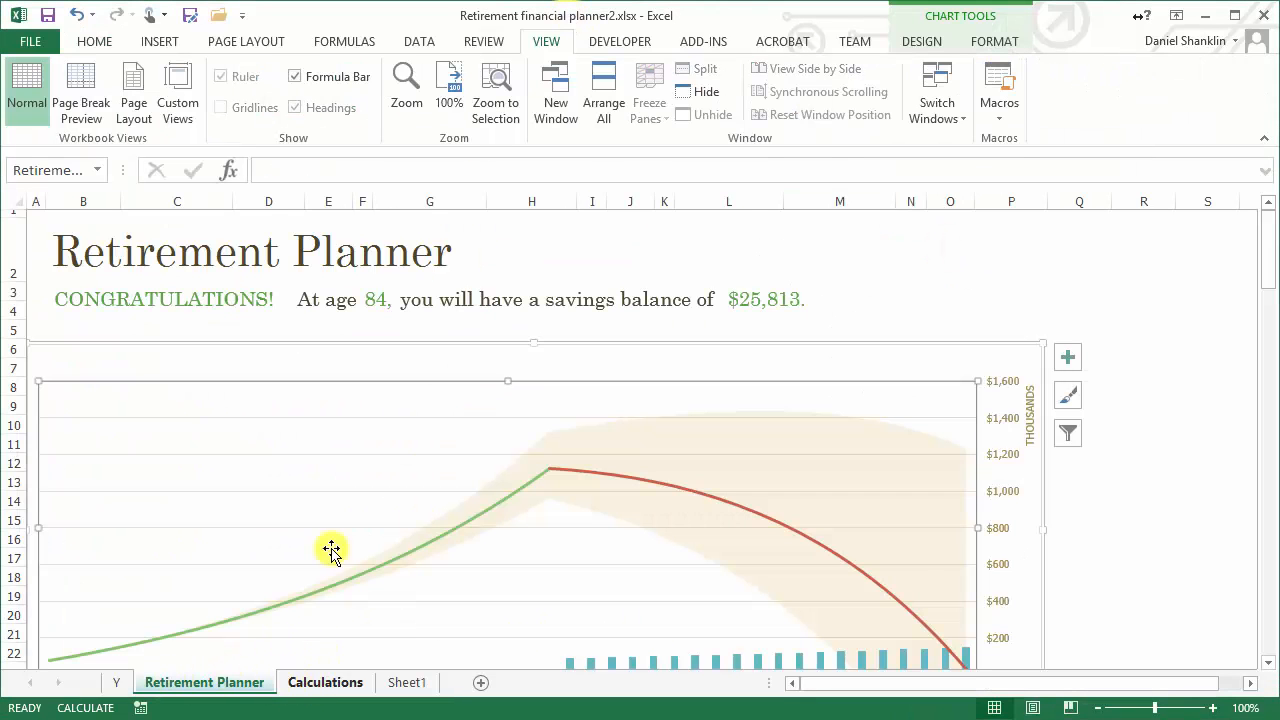
In Retirement financial planner2.xlsx, inspect the Yearly Savings formula in cell H37 of the Retirement Planner sheet's Chart Details
scroll(340, 548, "down", 5)
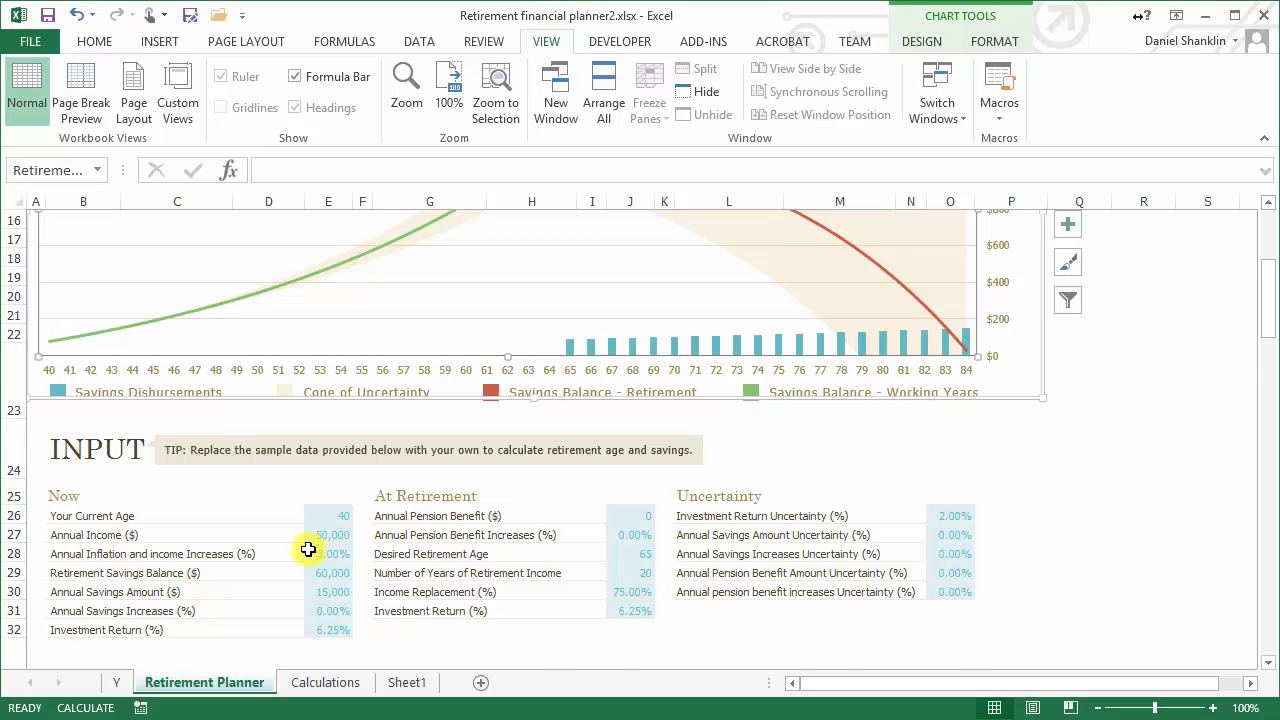
scroll(308, 549, "down", 3)
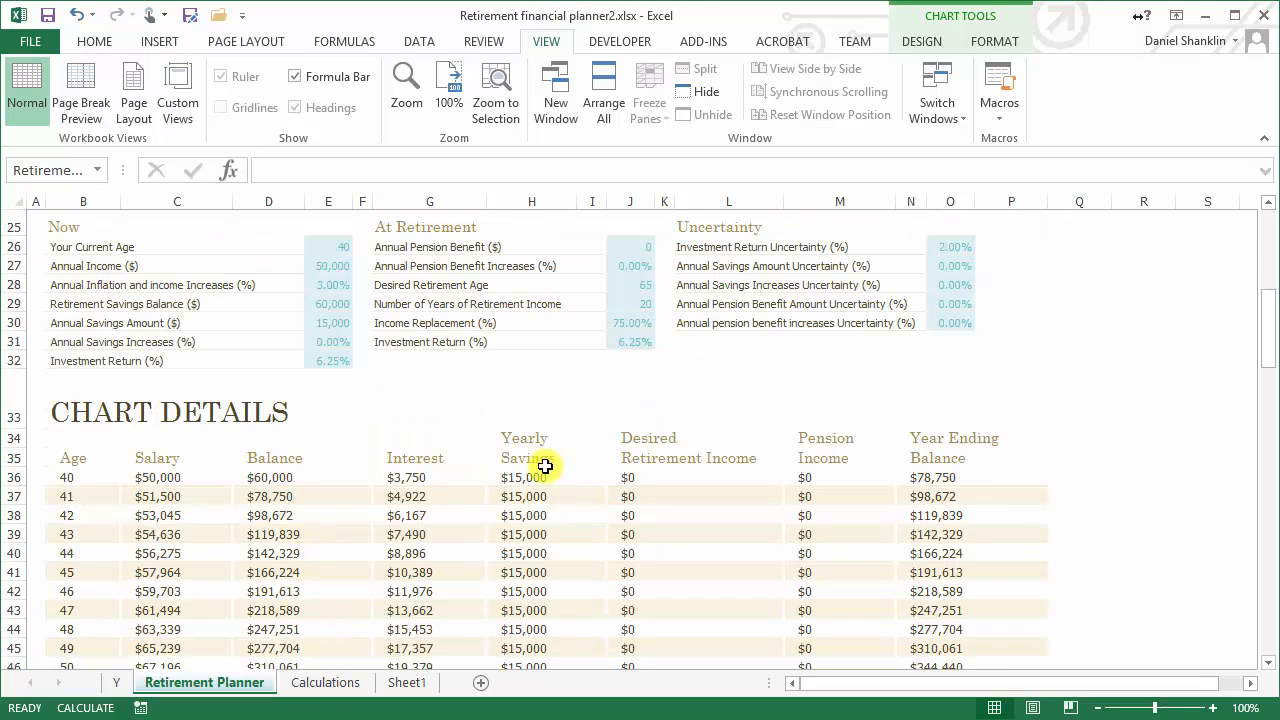
left_click(530, 494)
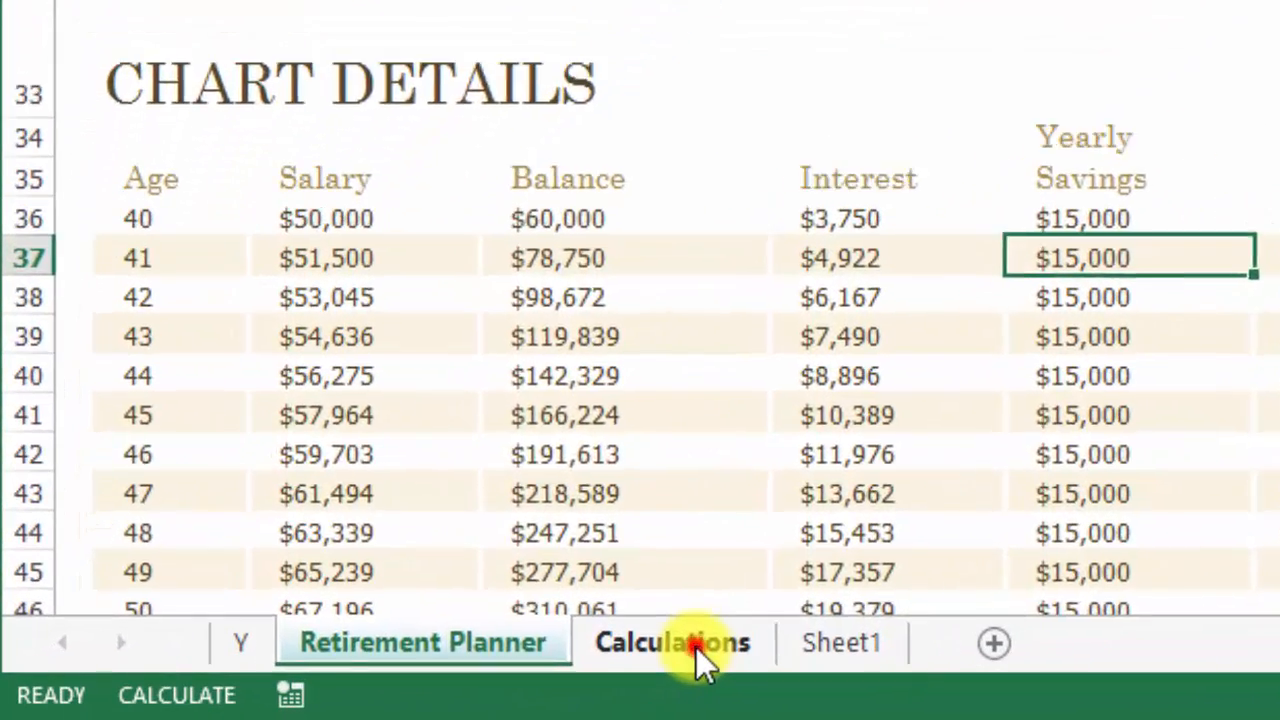
Move the Calculations sheet out of Retirement financial planner2.xlsx into a new book without creating a copy
right_click(696, 647)
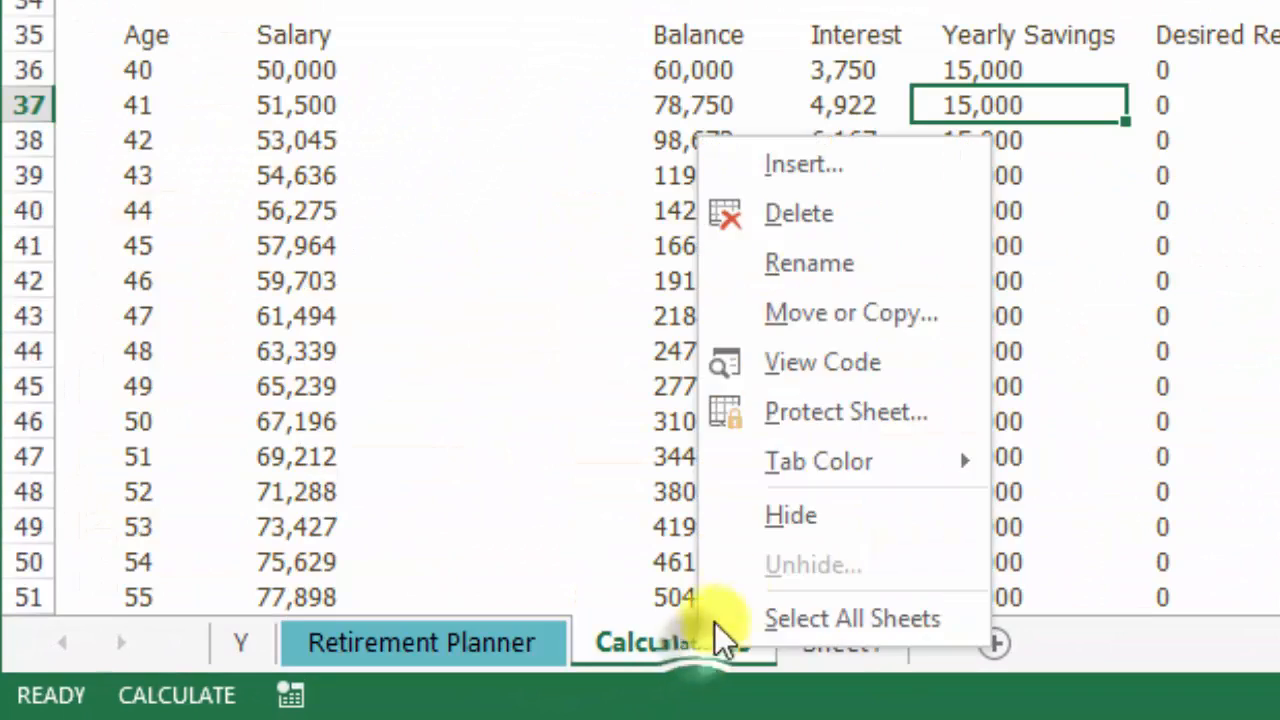
left_click(852, 318)
left_click(797, 162)
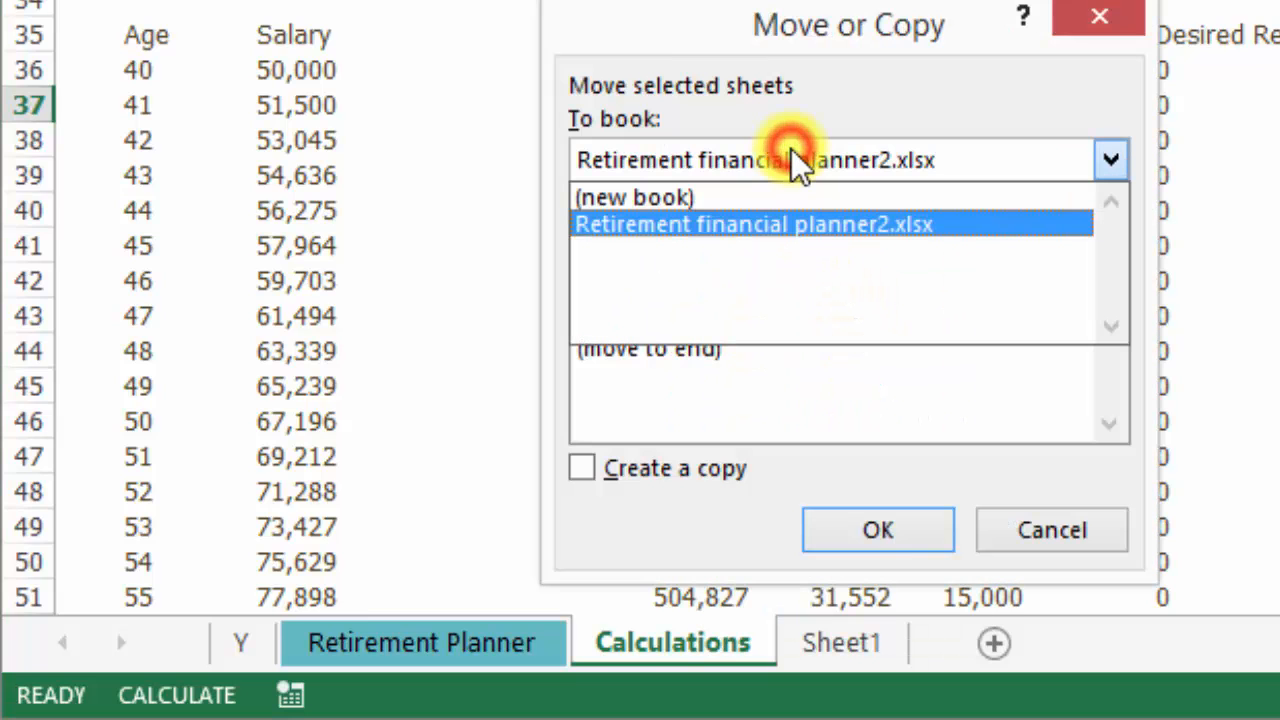
left_click(728, 198)
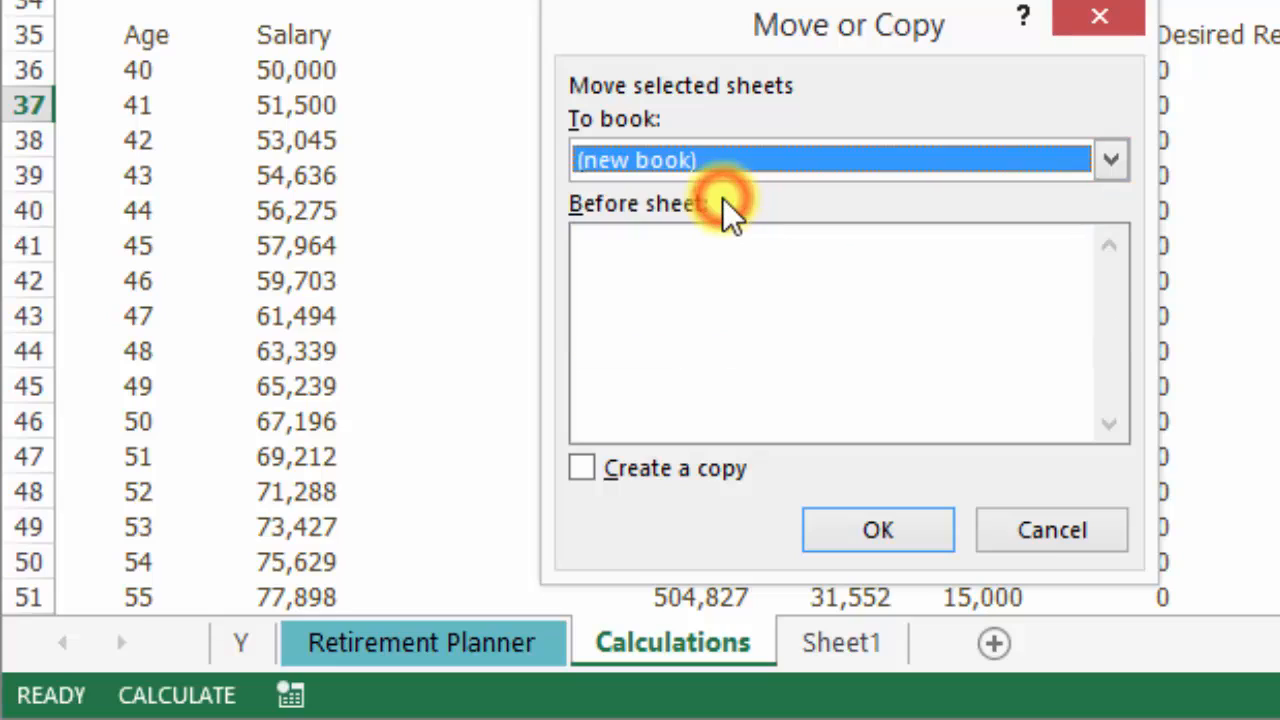
left_click(864, 538)
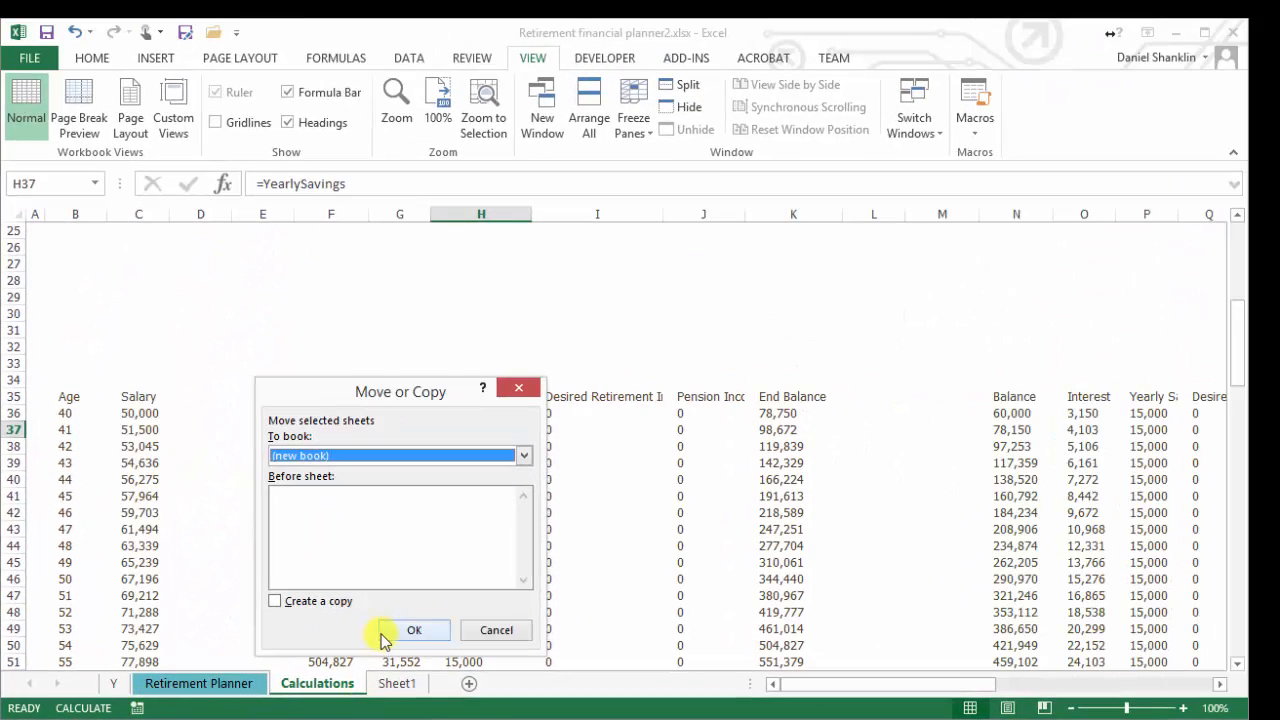
left_click(381, 632)
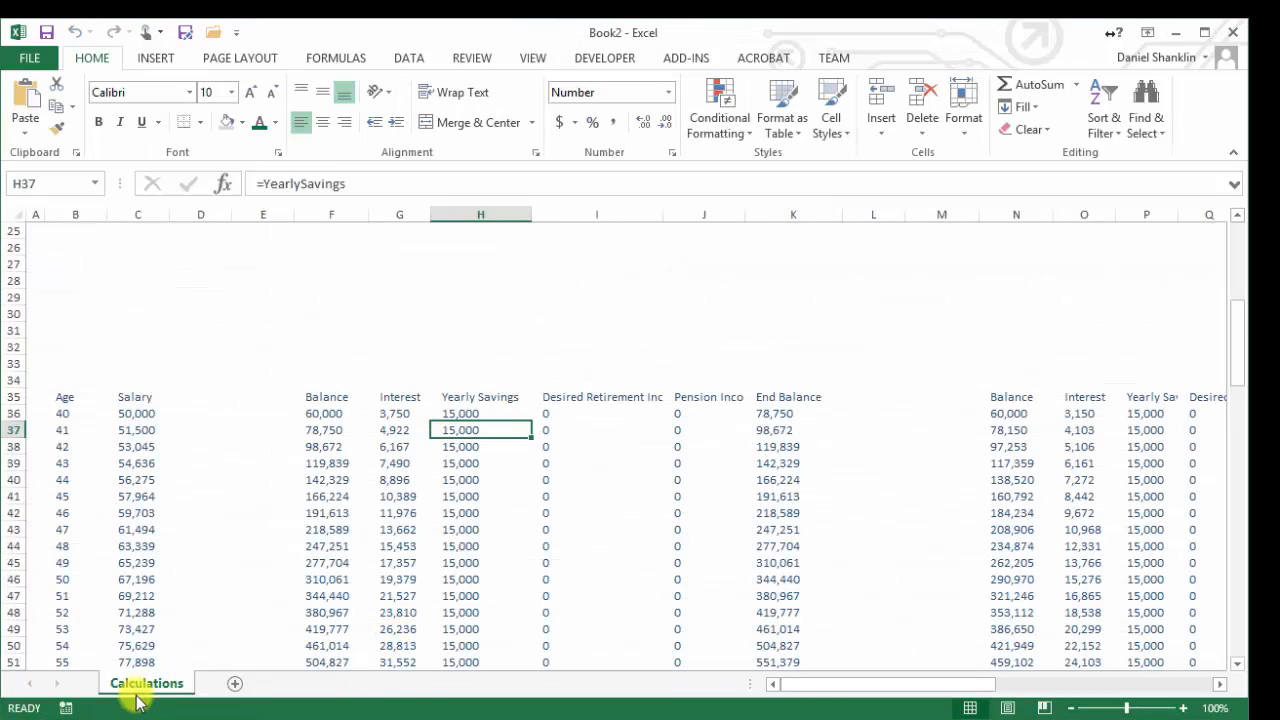
Switch back to Retirement financial planner2.xlsx and inspect the Yearly Savings formula in cell H36 of the Retirement Planner sheet
left_click(544, 58)
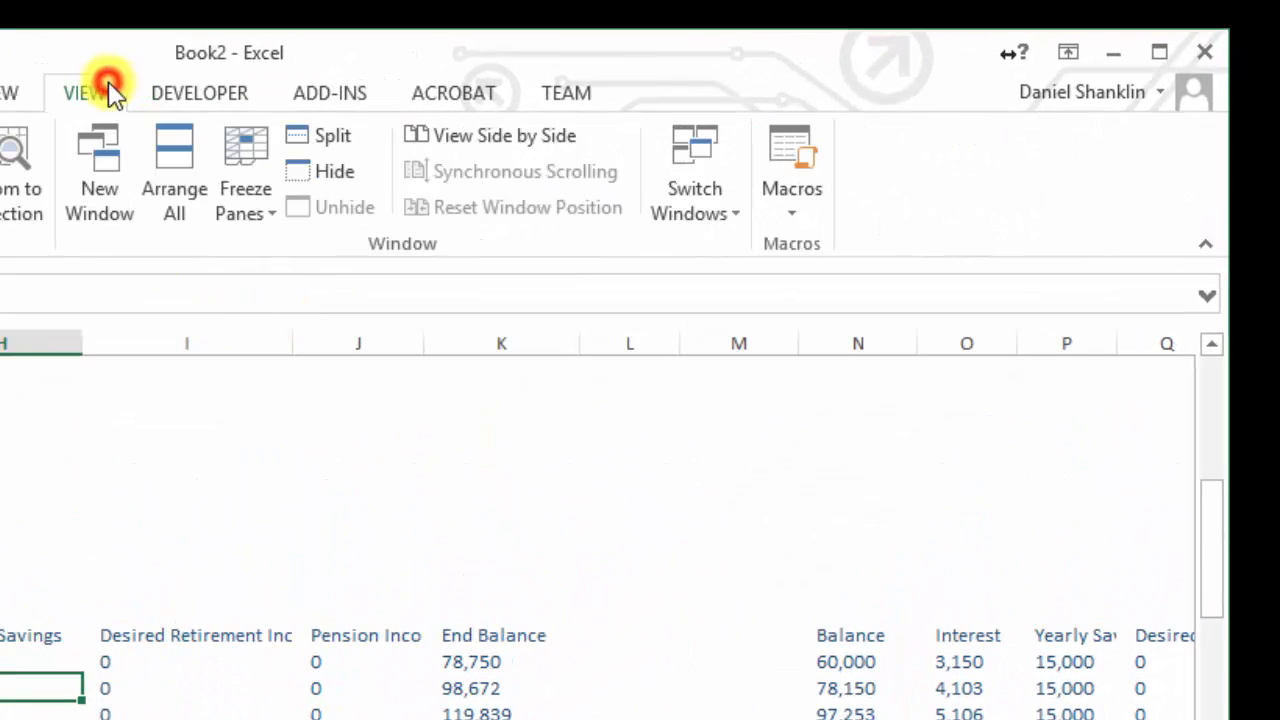
left_click(703, 180)
left_click(749, 290)
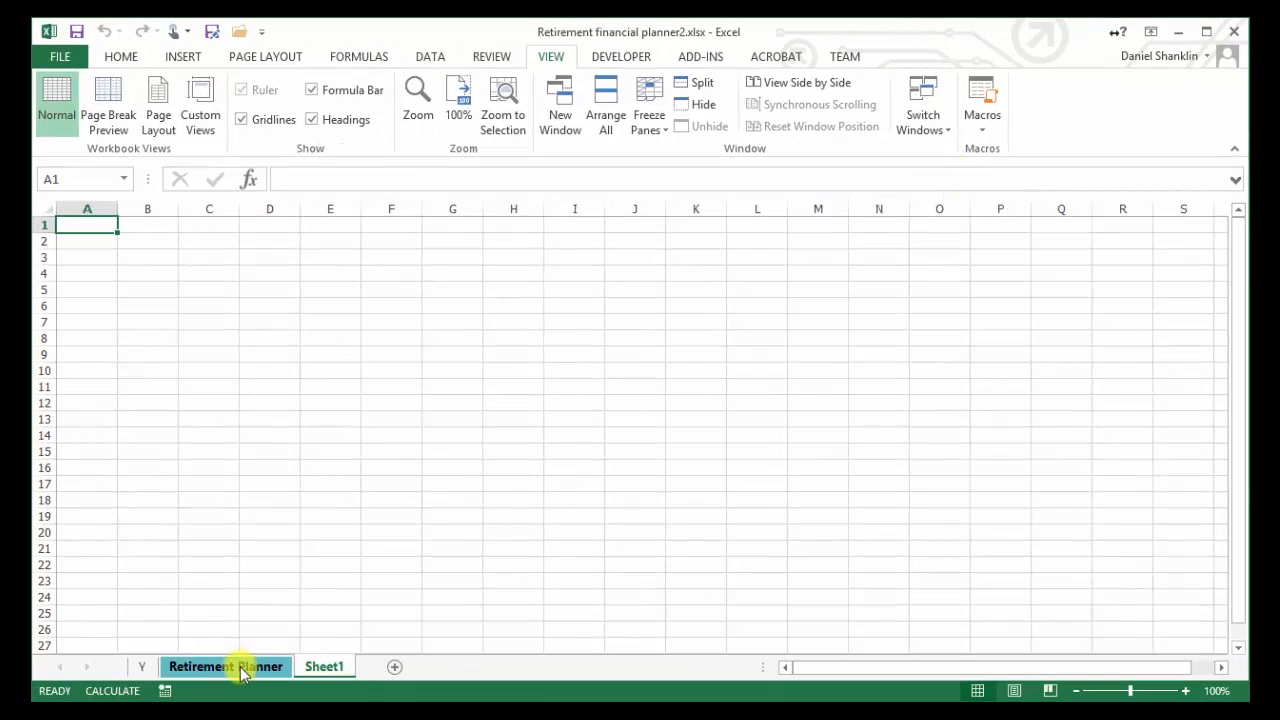
left_click(240, 664)
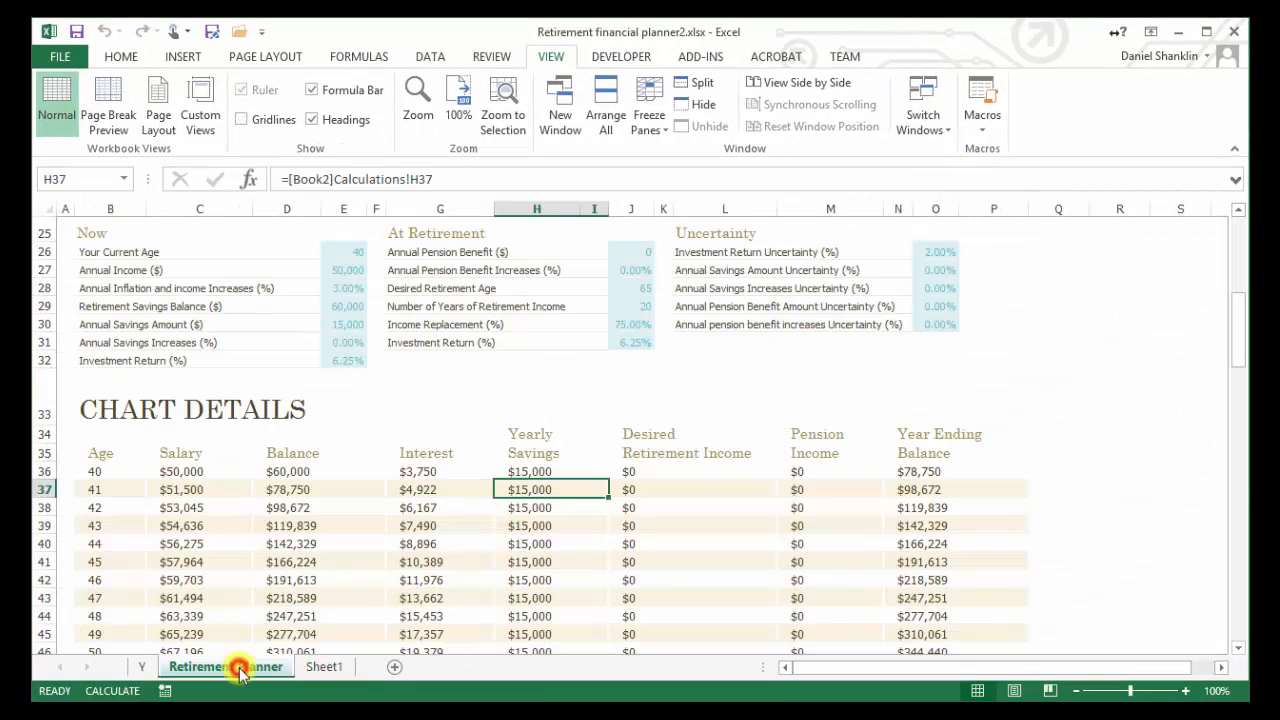
left_click(549, 471)
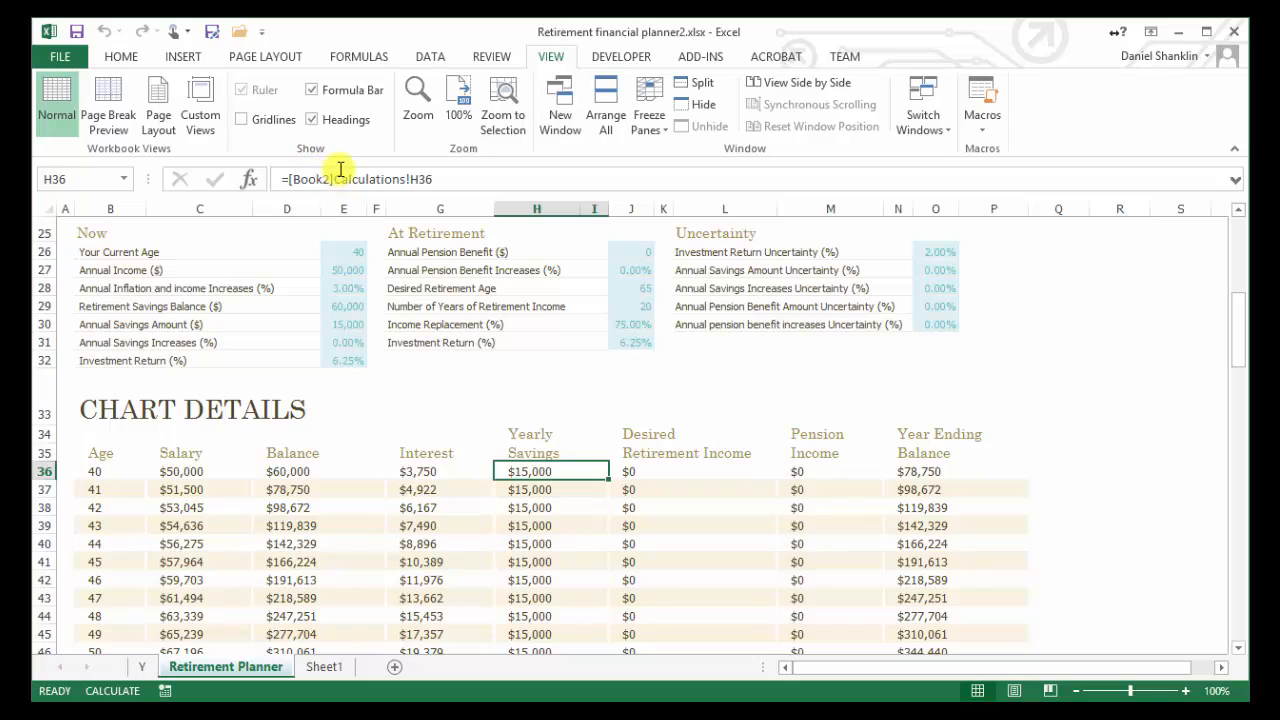
Review the external workbook links listed for Retirement financial planner2.xlsx without changing them
left_click(430, 56)
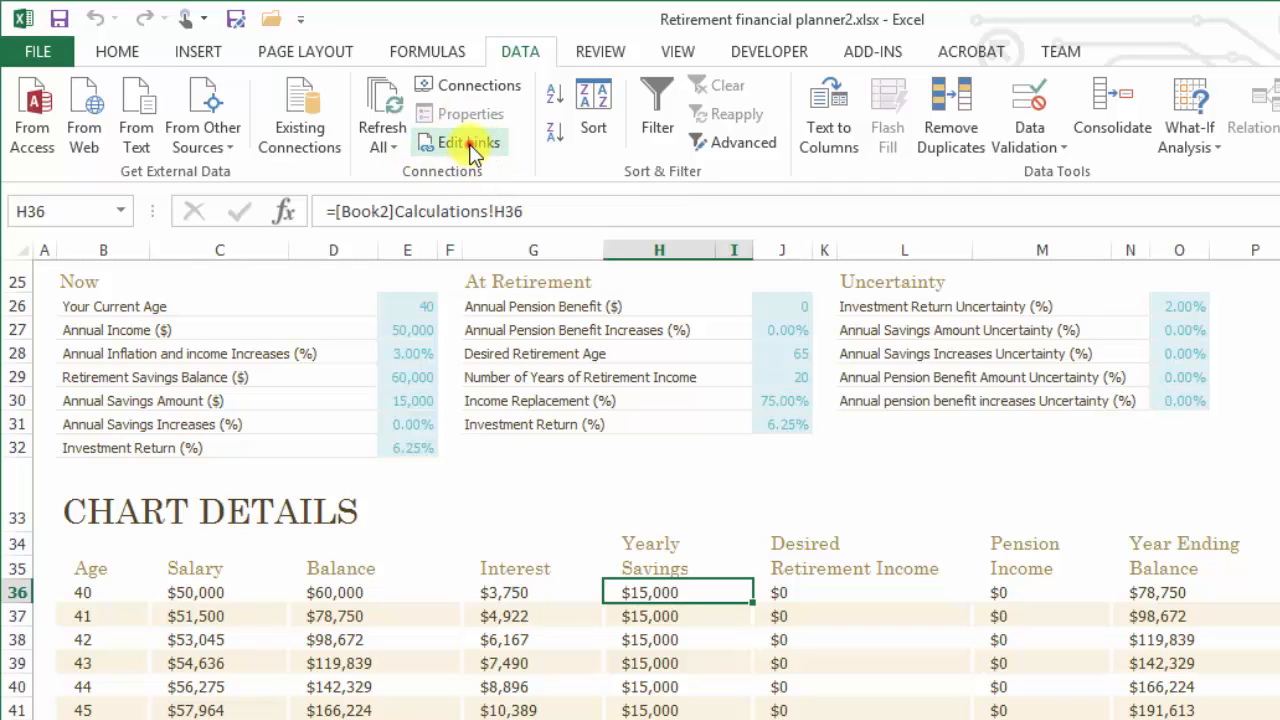
left_click(468, 143)
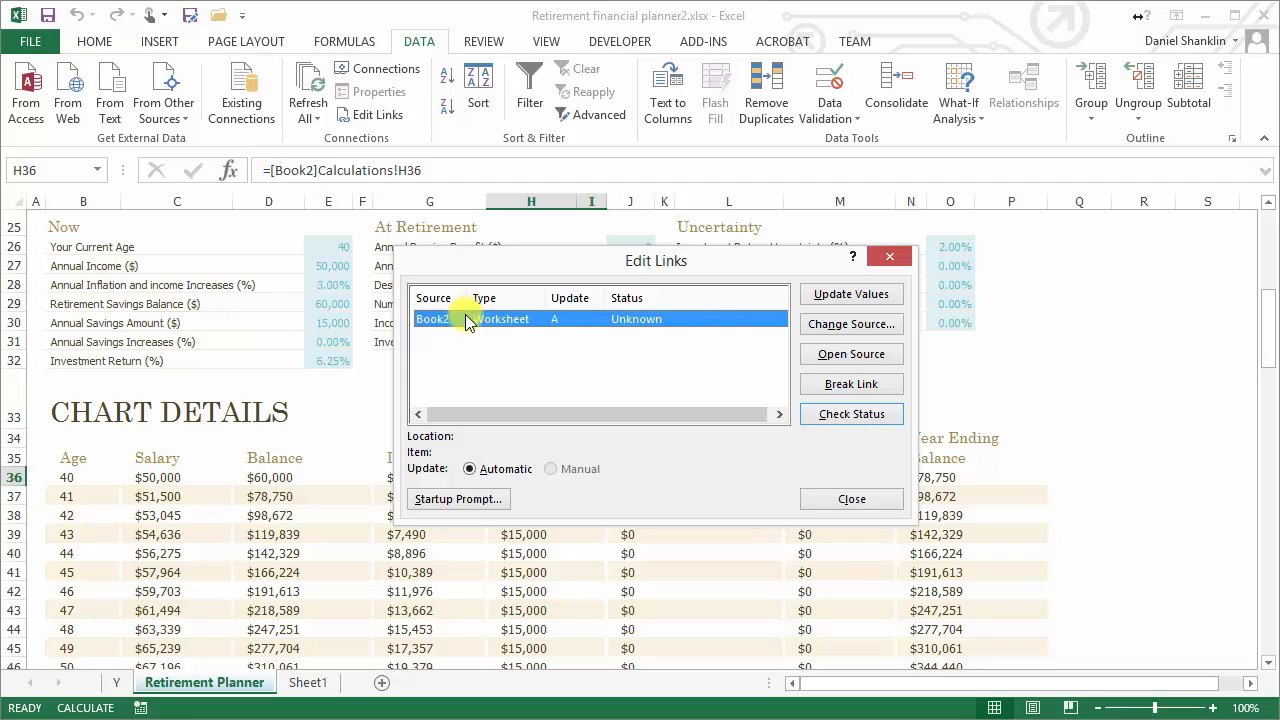
left_click(853, 498)
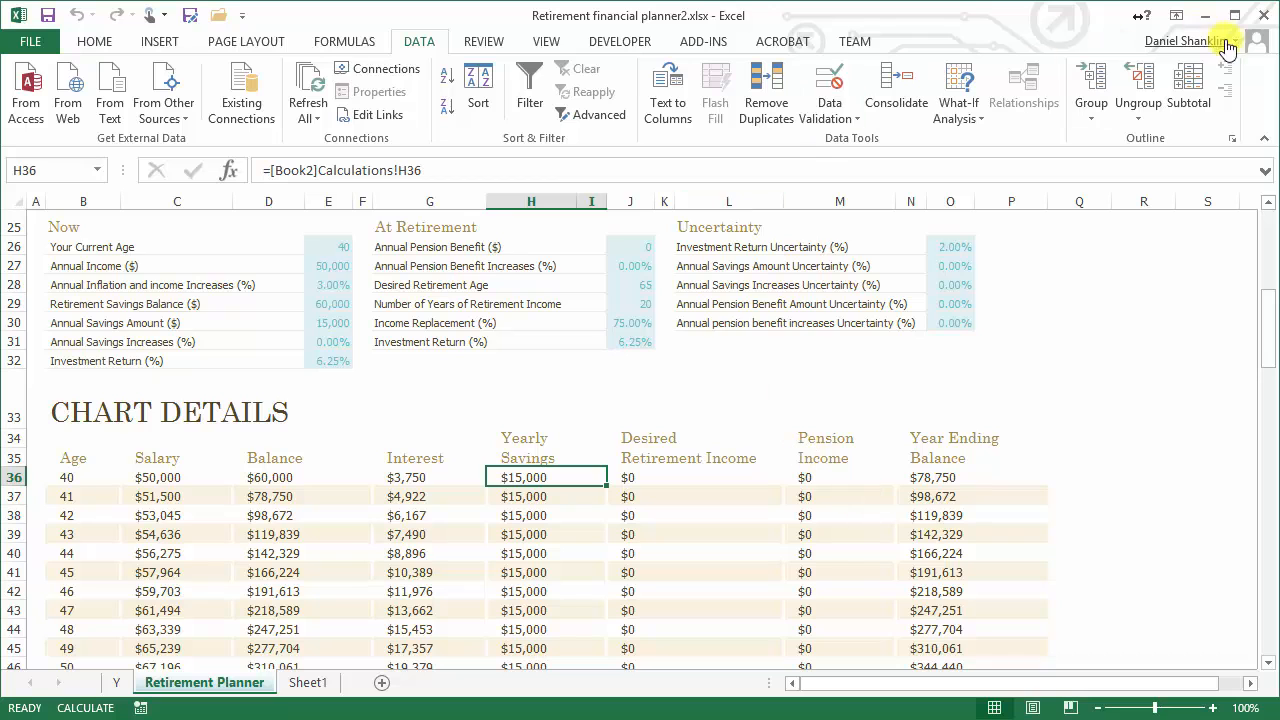
Reopen Retirement financial planner1.xlsx from the recent workbooks and look over its Calculations and Retirement Planner sheets
left_click(30, 41)
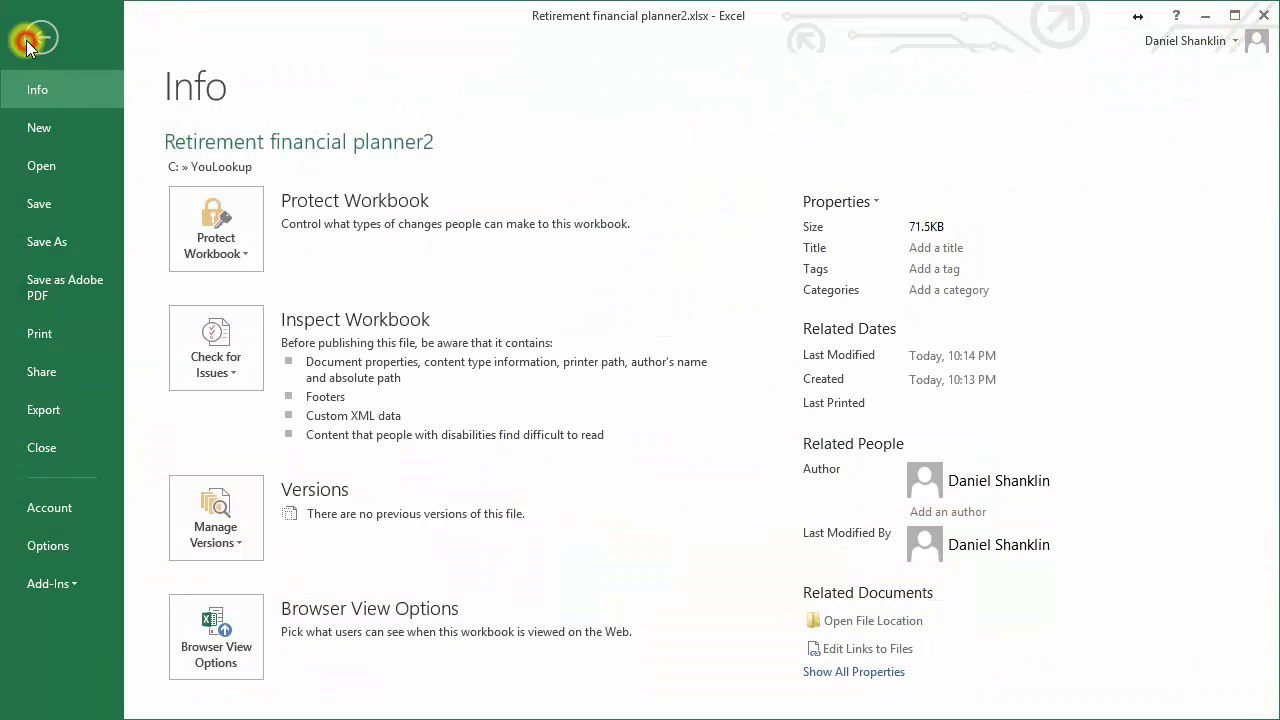
left_click(56, 165)
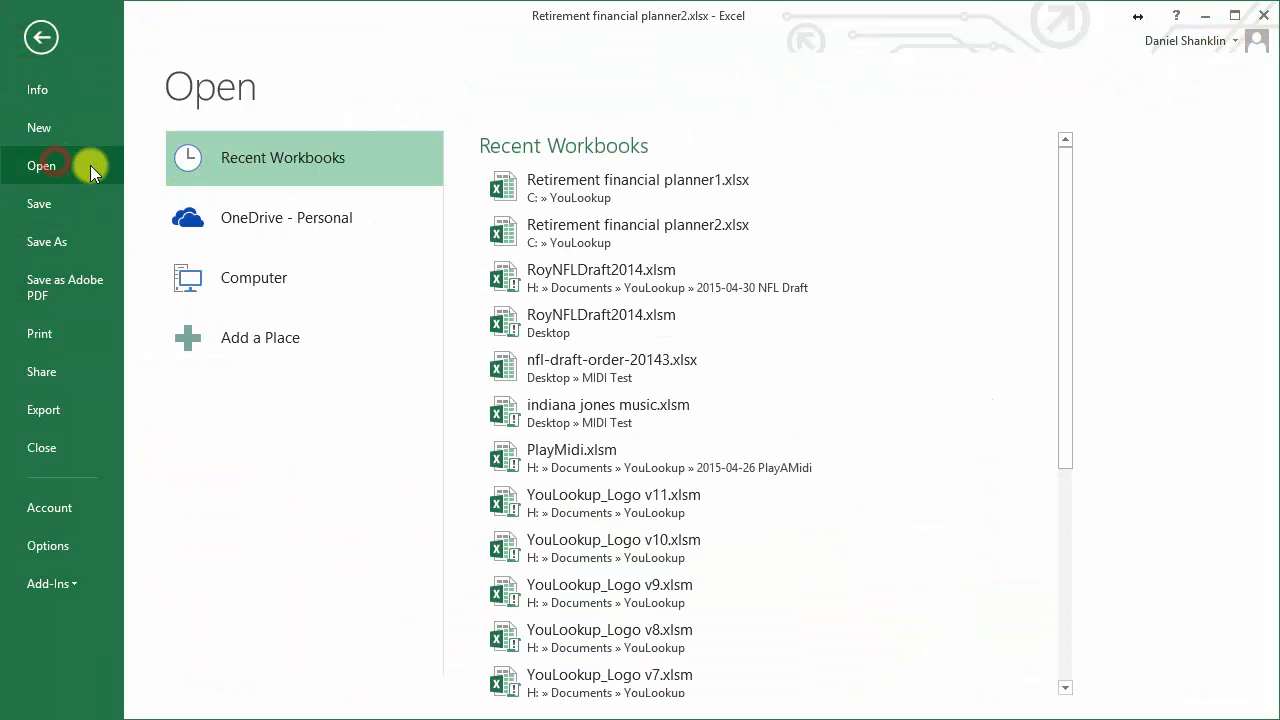
left_click(636, 194)
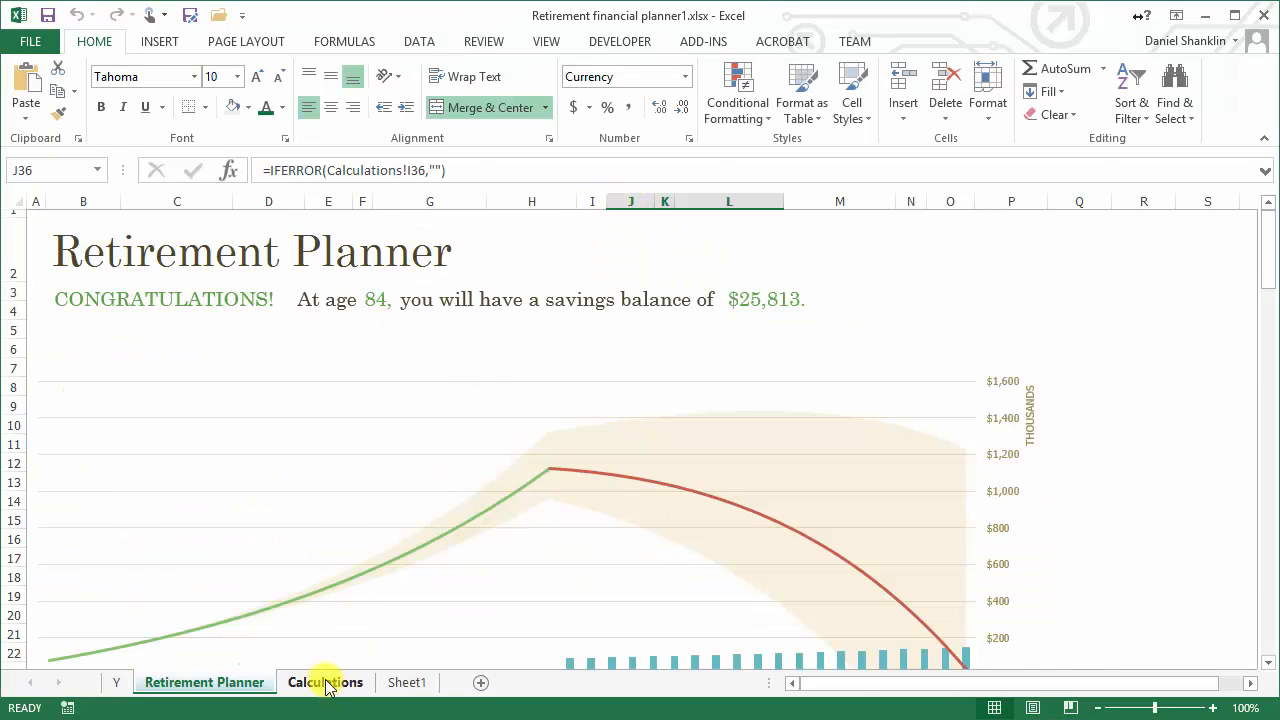
left_click(325, 684)
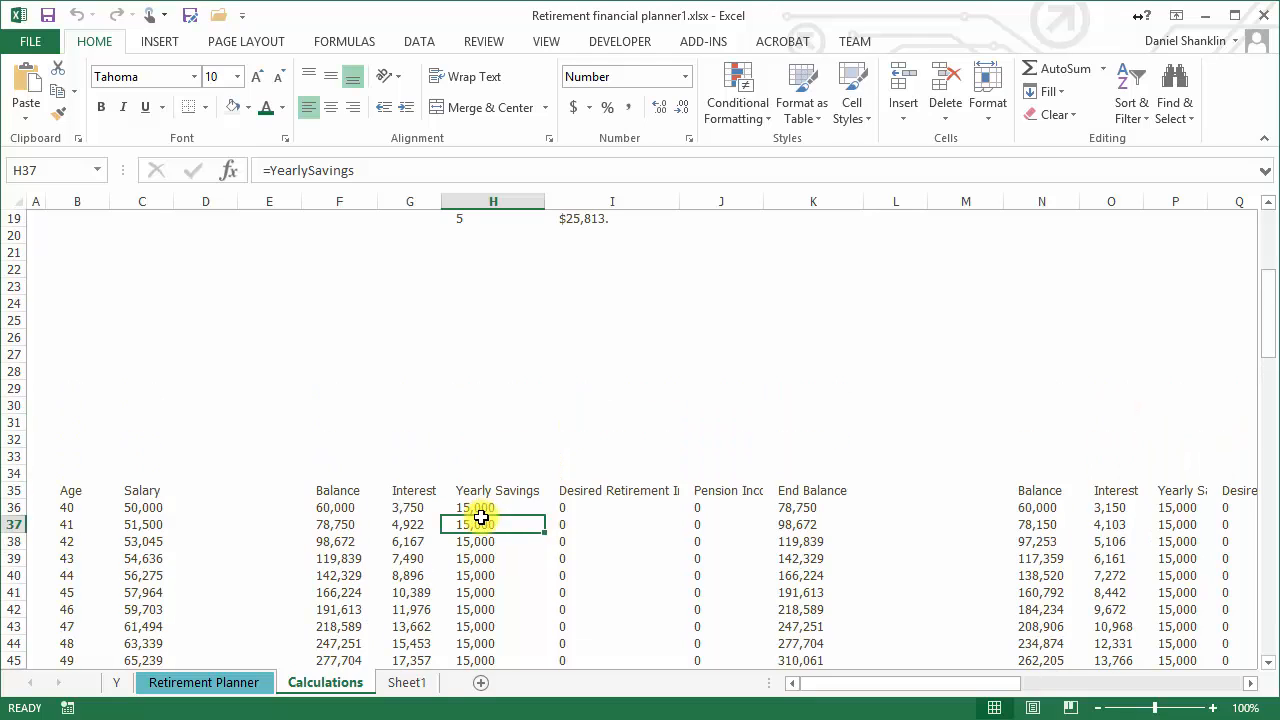
left_click(200, 682)
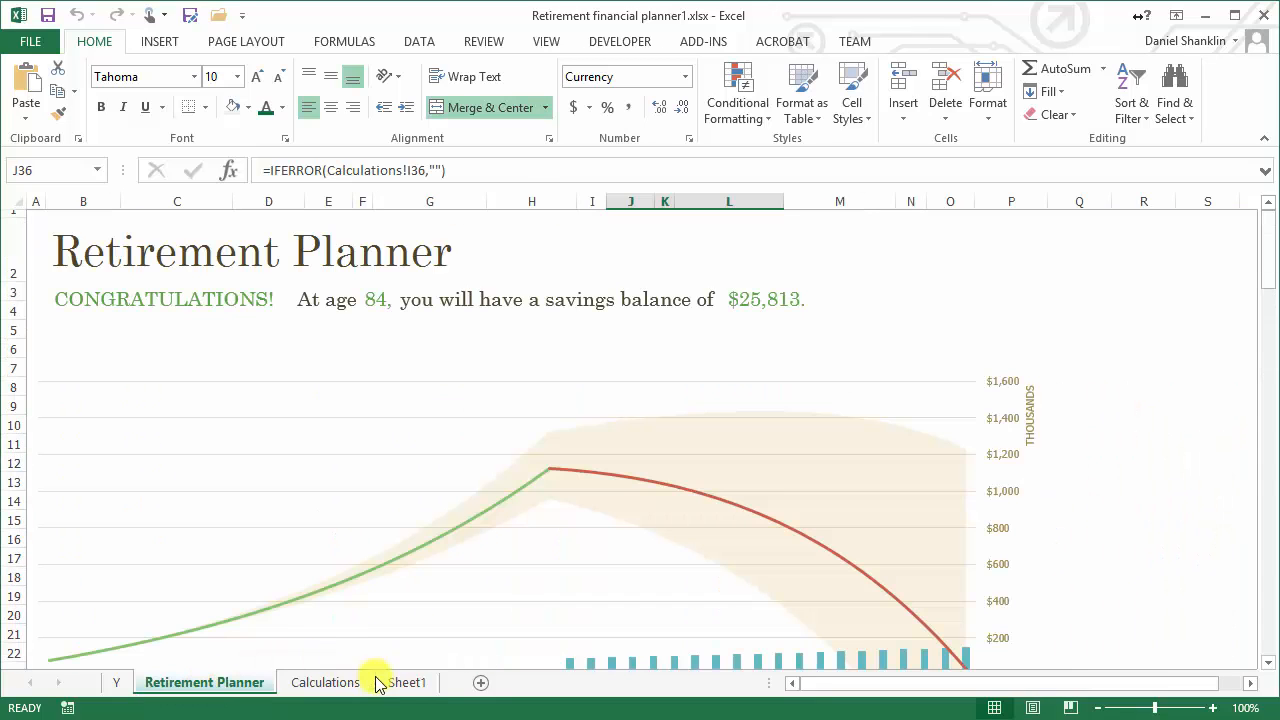
Enter the label Total Salary in cell B4 of Sheet1
left_click(420, 685)
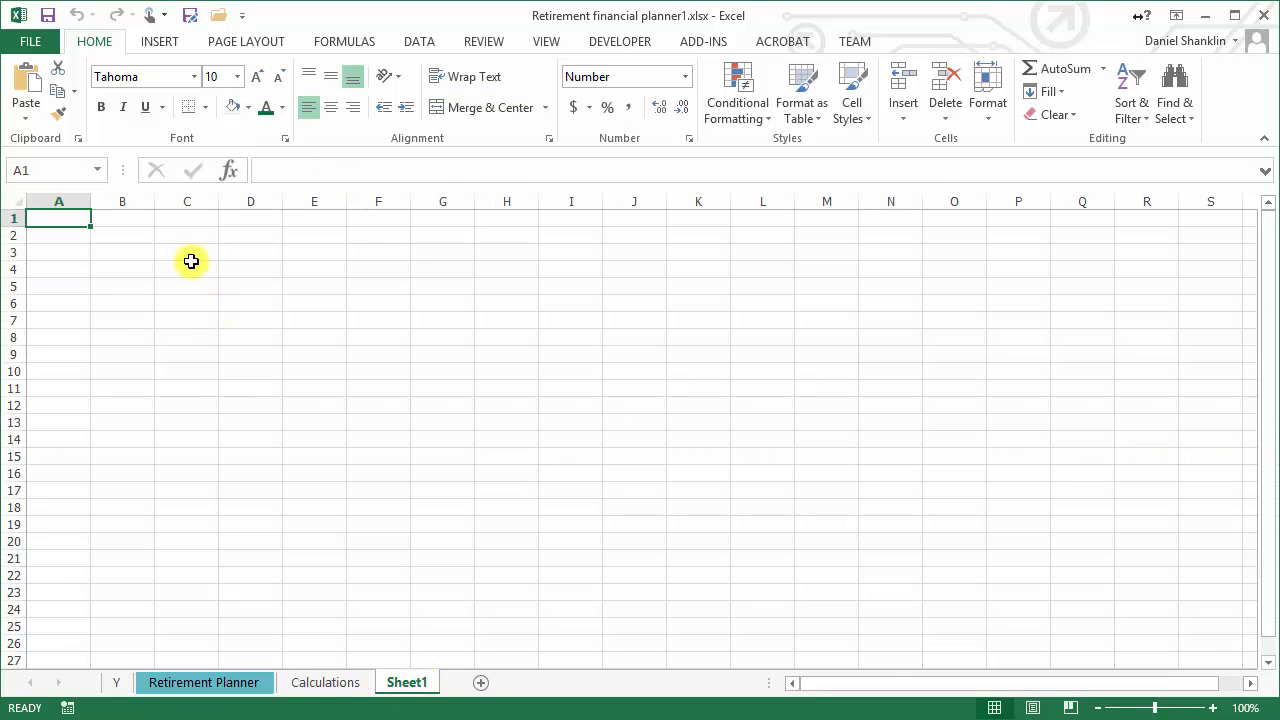
left_click(140, 267)
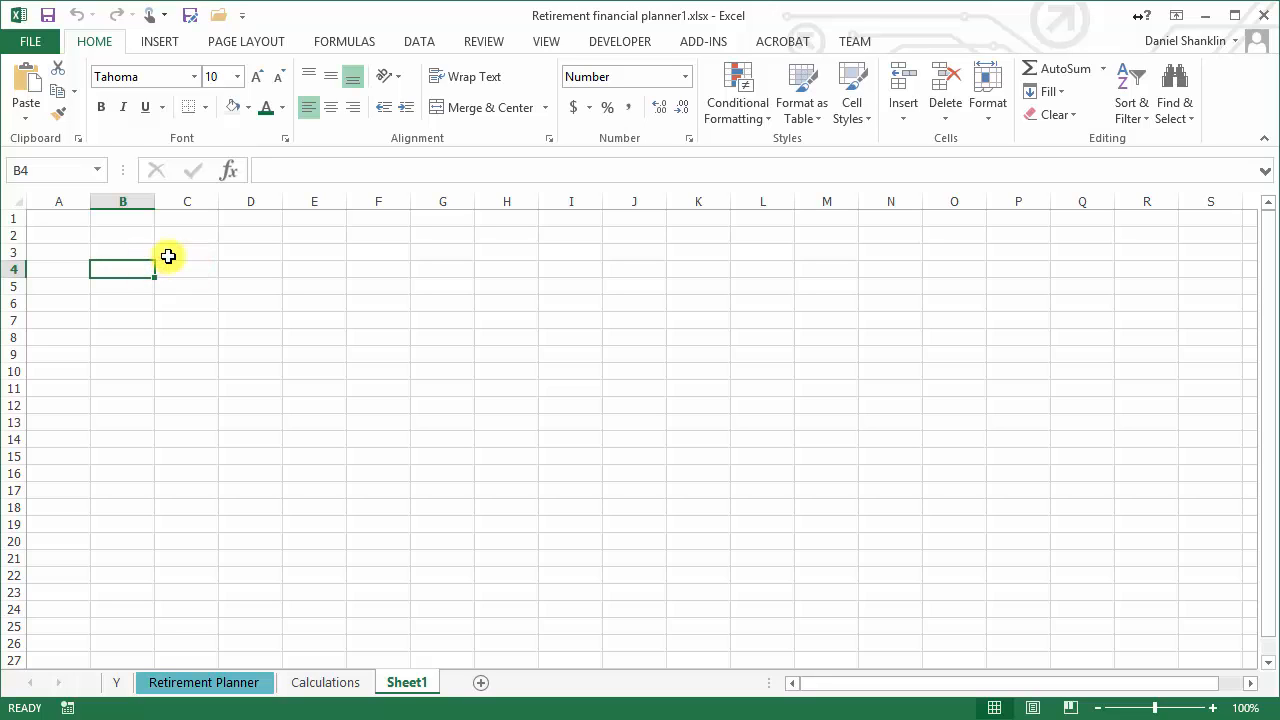
type("Total S")
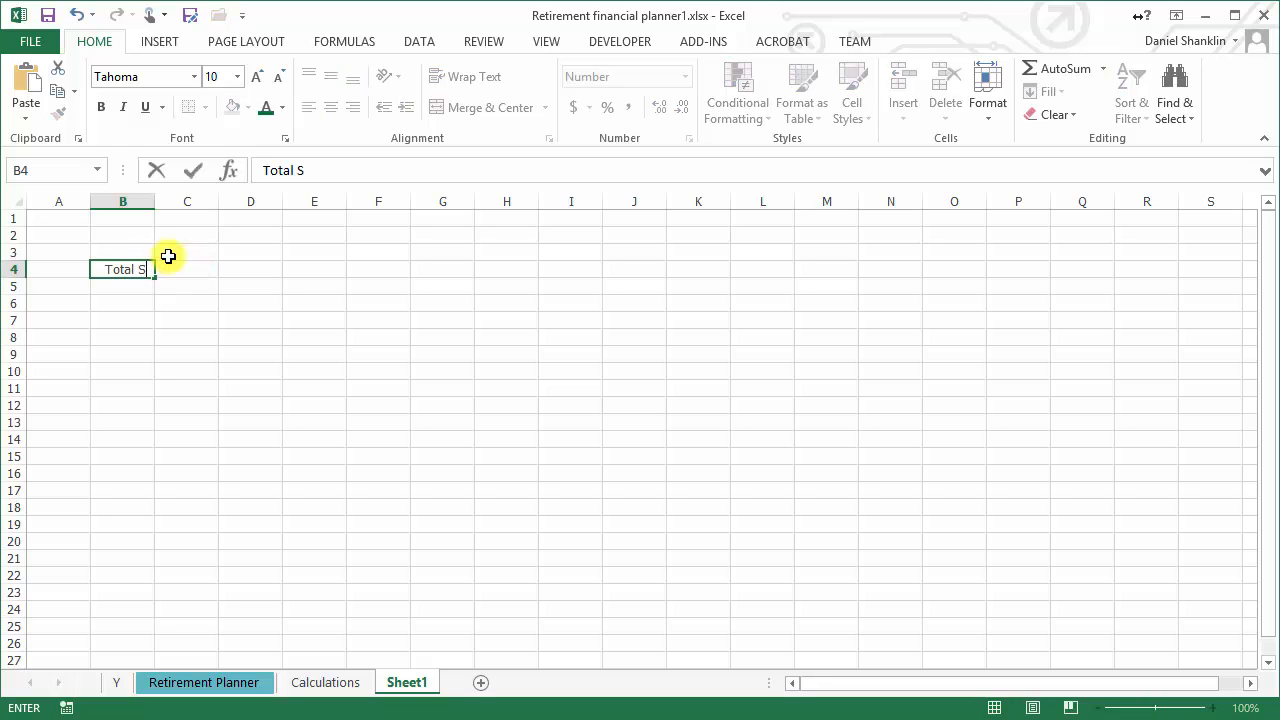
type("alary")
key("Return")
Enter 1000000 in cell D4 of Sheet1 and apply the Accounting number format to it
key("Up")
key("Right")
key("Right")
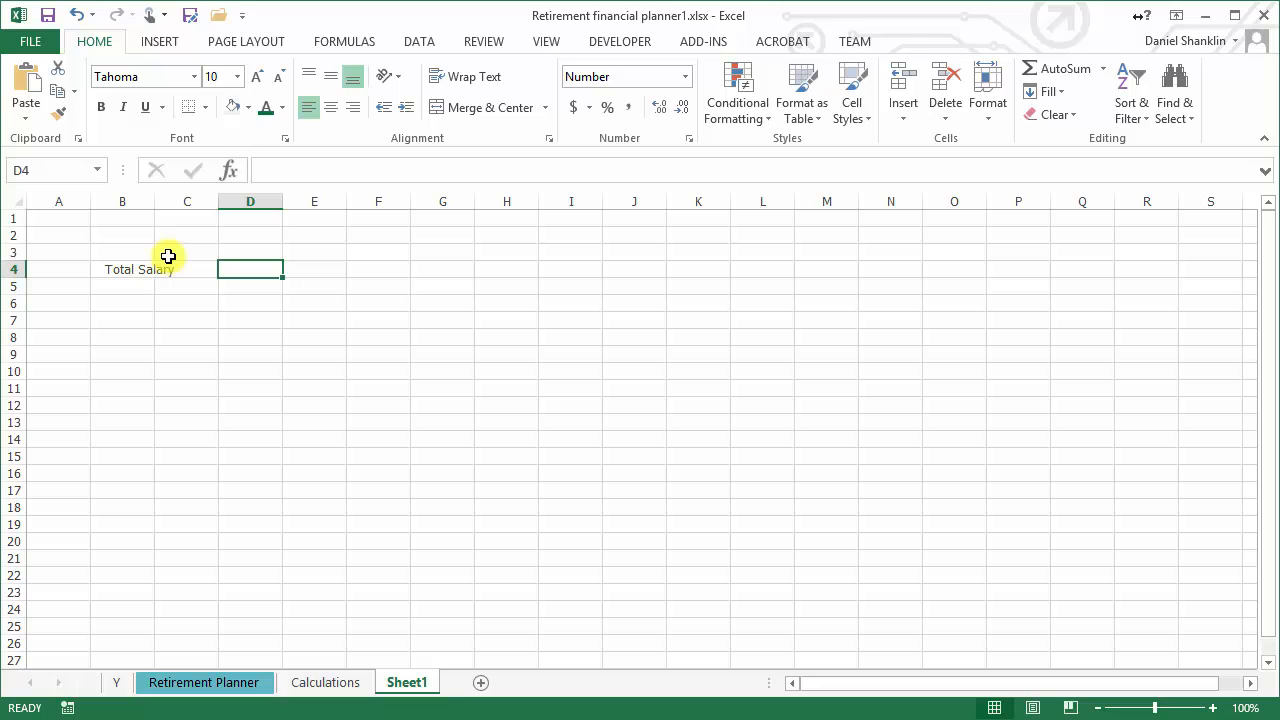
type("1000")
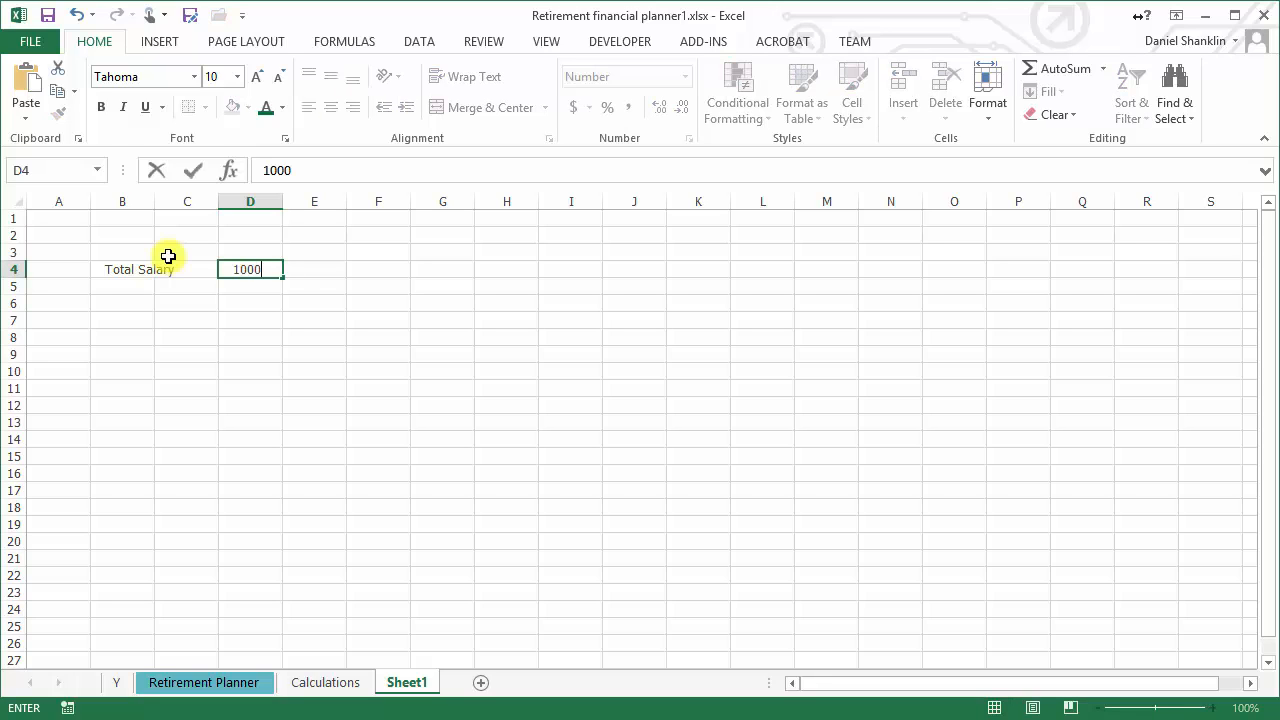
type("000")
key("Return")
key("Up")
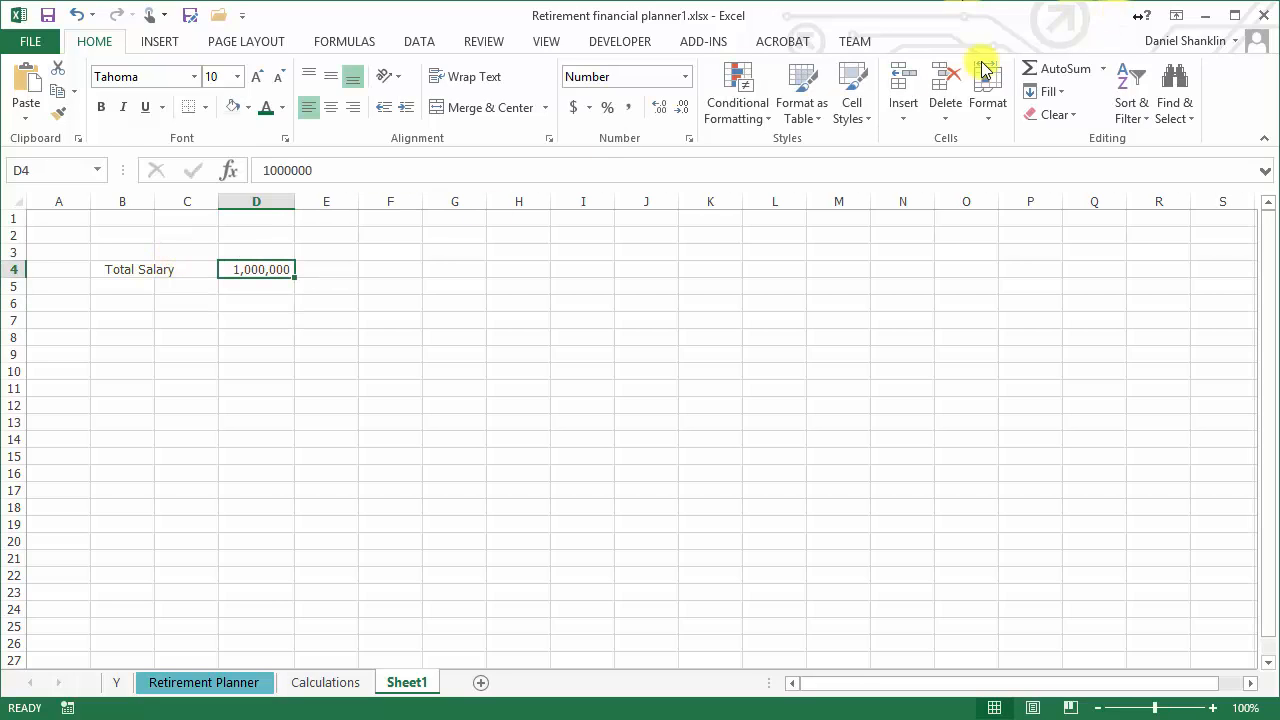
left_click(573, 106)
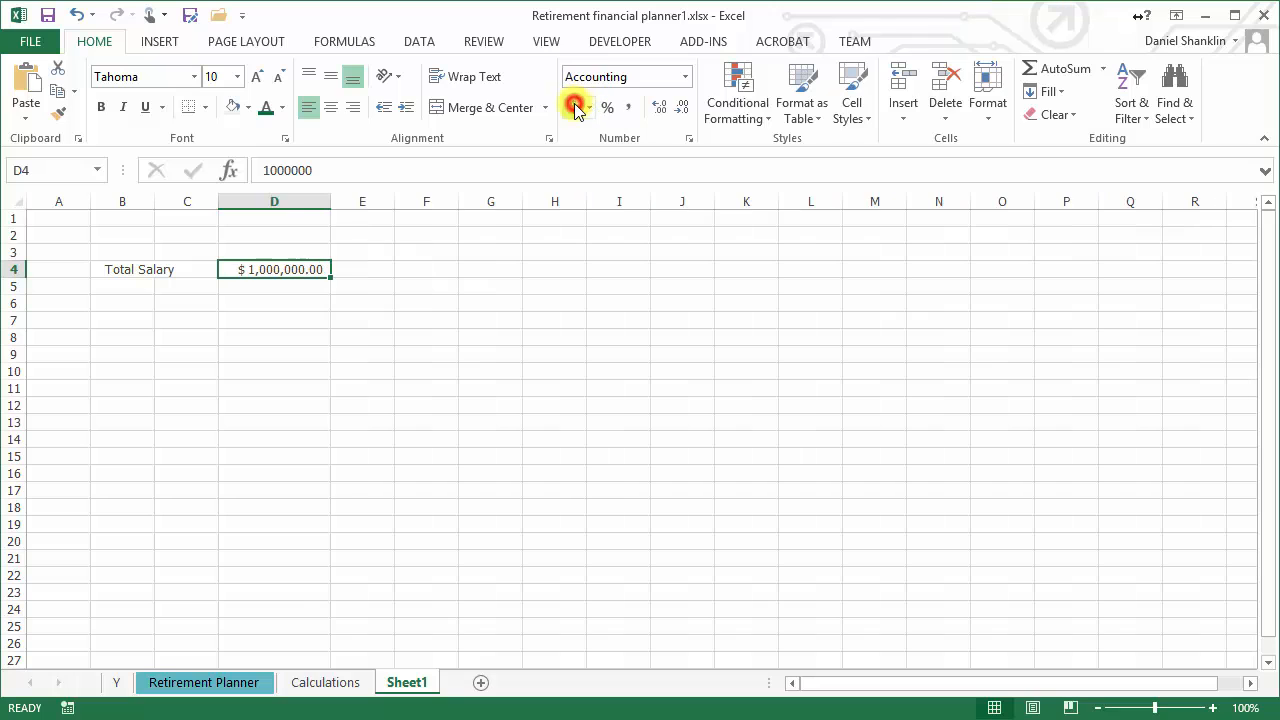
Enter the formula =Sheet1!D4 in cell L2 of the Retirement Planner sheet and check it against its source cell
left_click(185, 686)
left_click(569, 252)
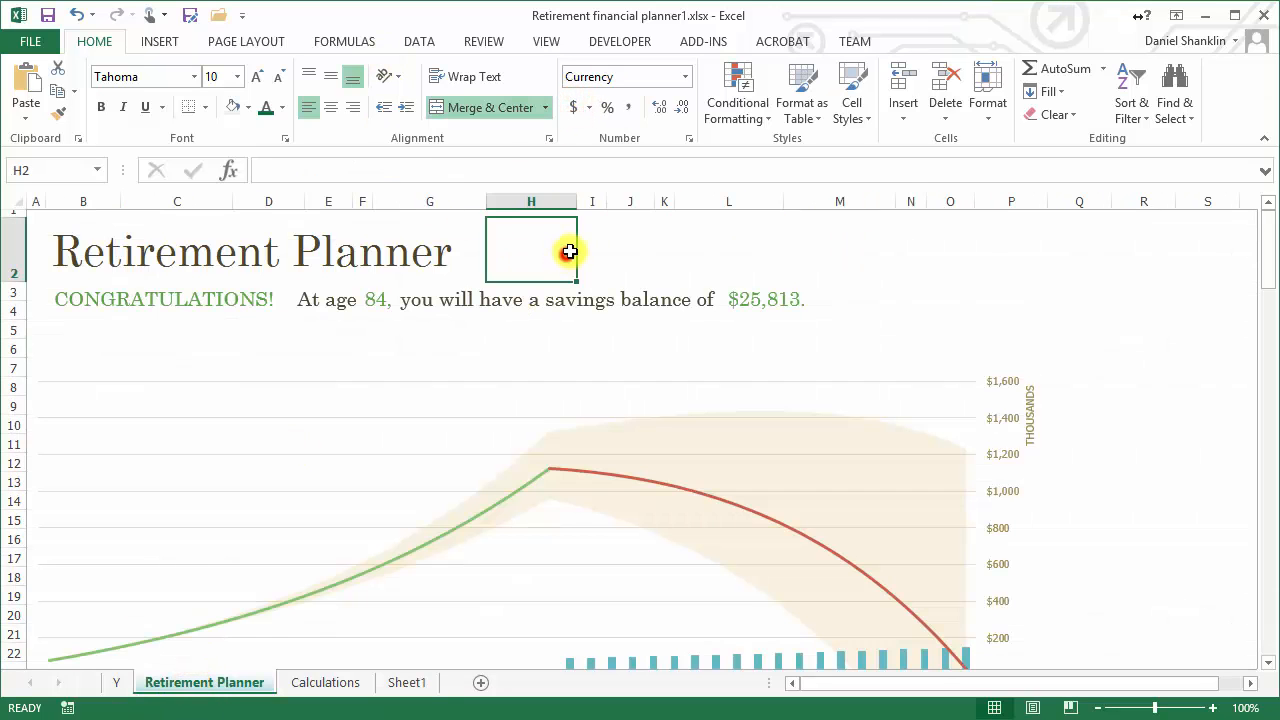
left_click(662, 254)
left_click(706, 245)
type("=")
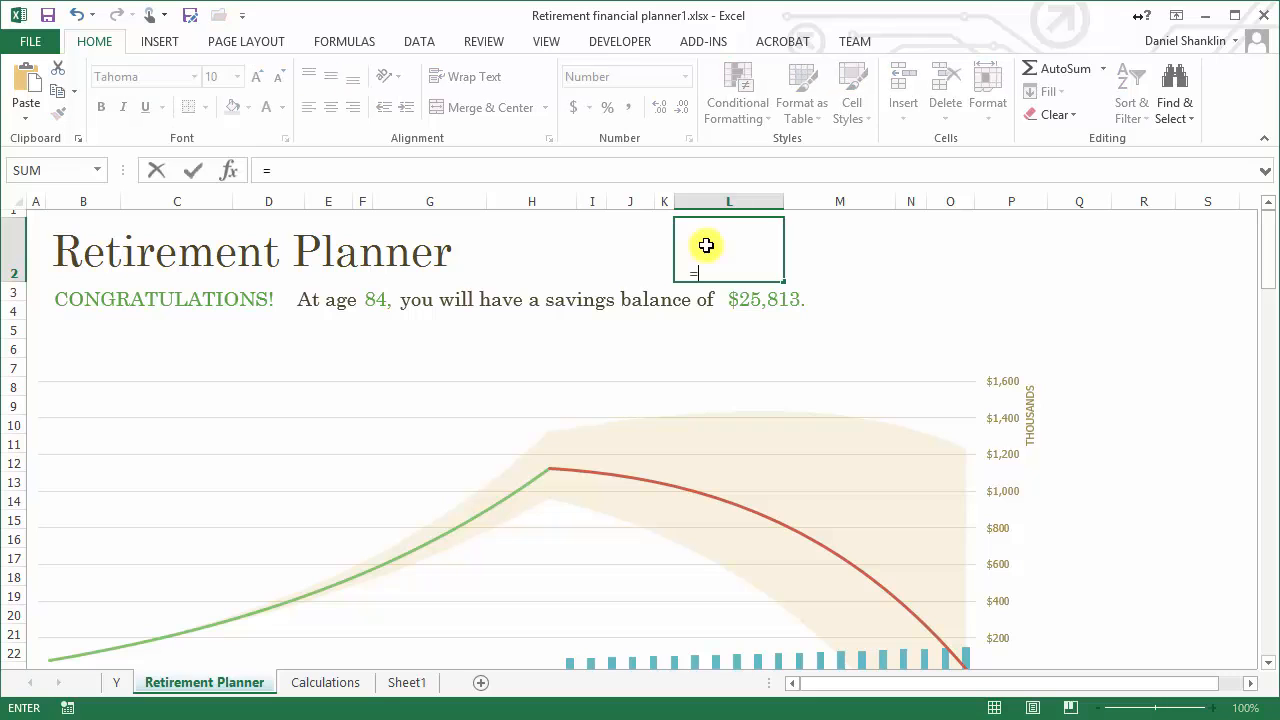
left_click(399, 684)
left_click(272, 251)
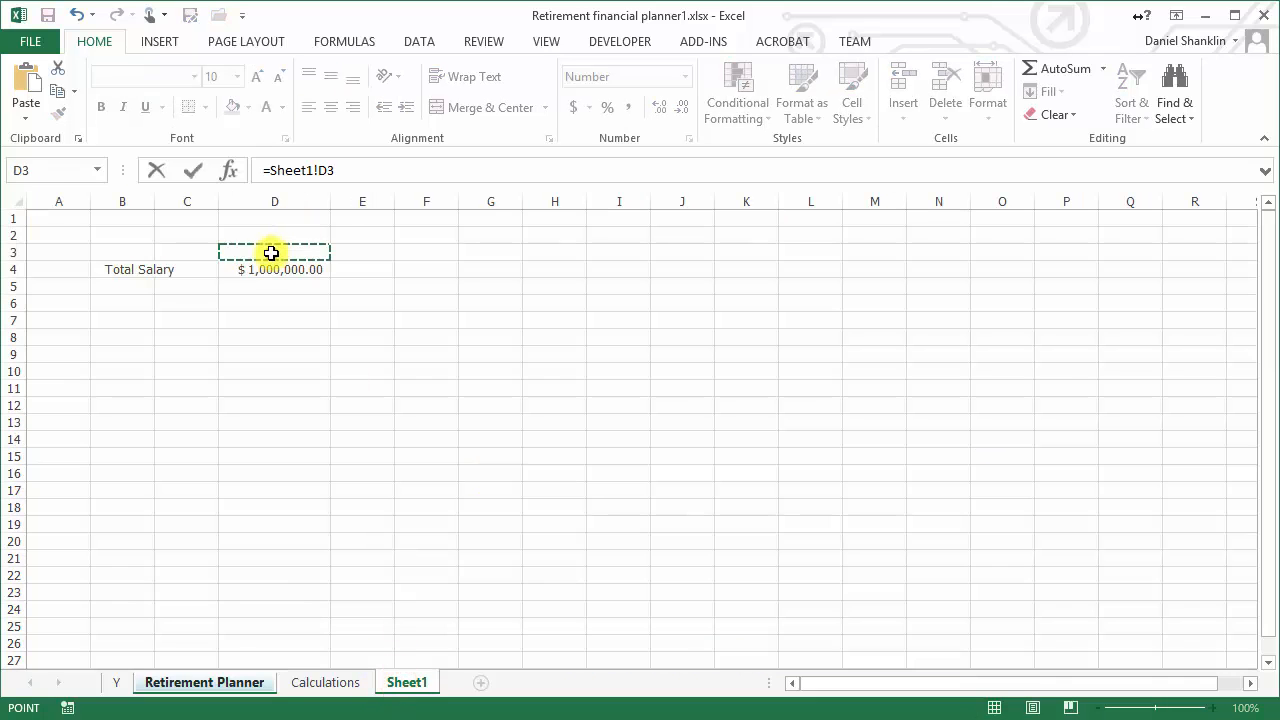
left_click(272, 269)
key("Return")
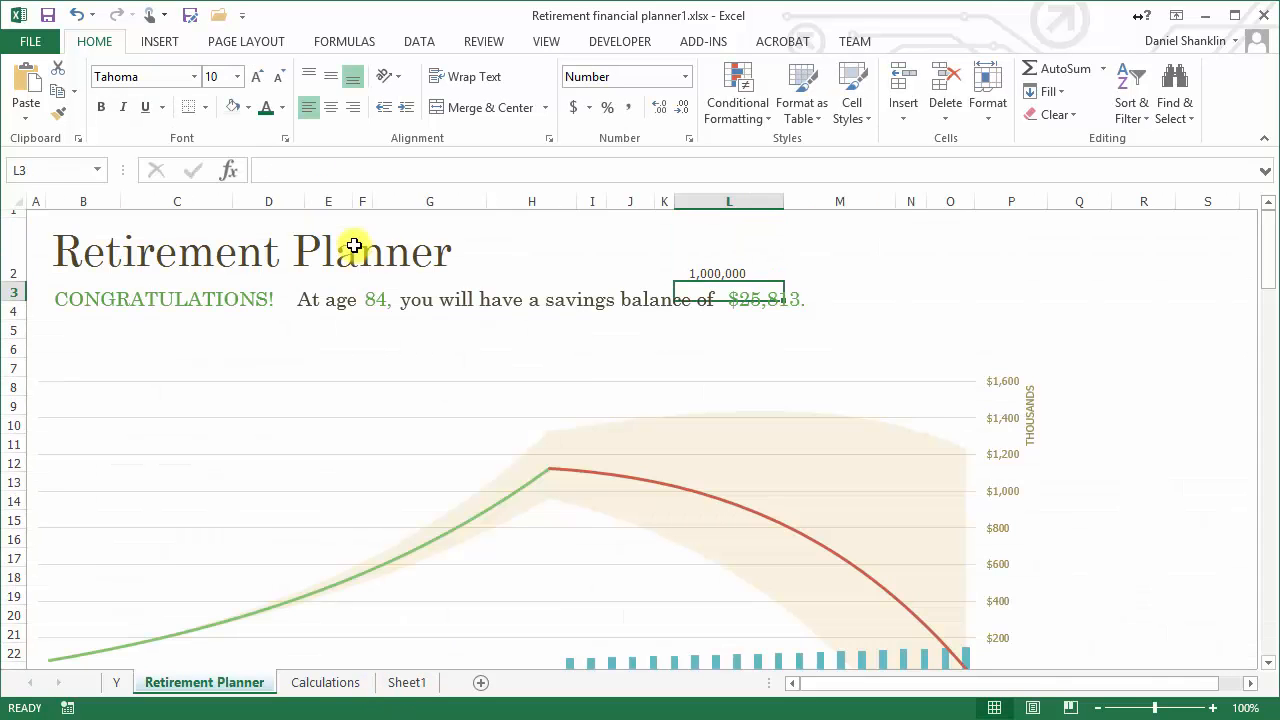
key("Up")
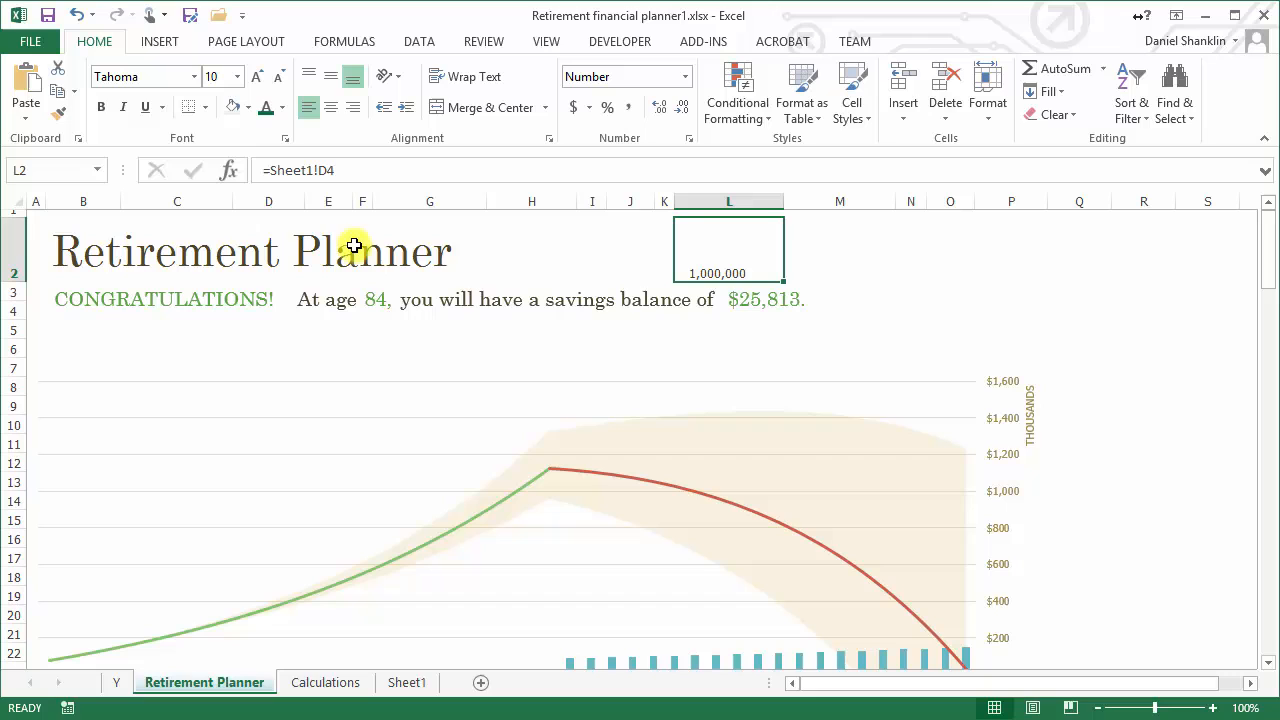
left_click(418, 688)
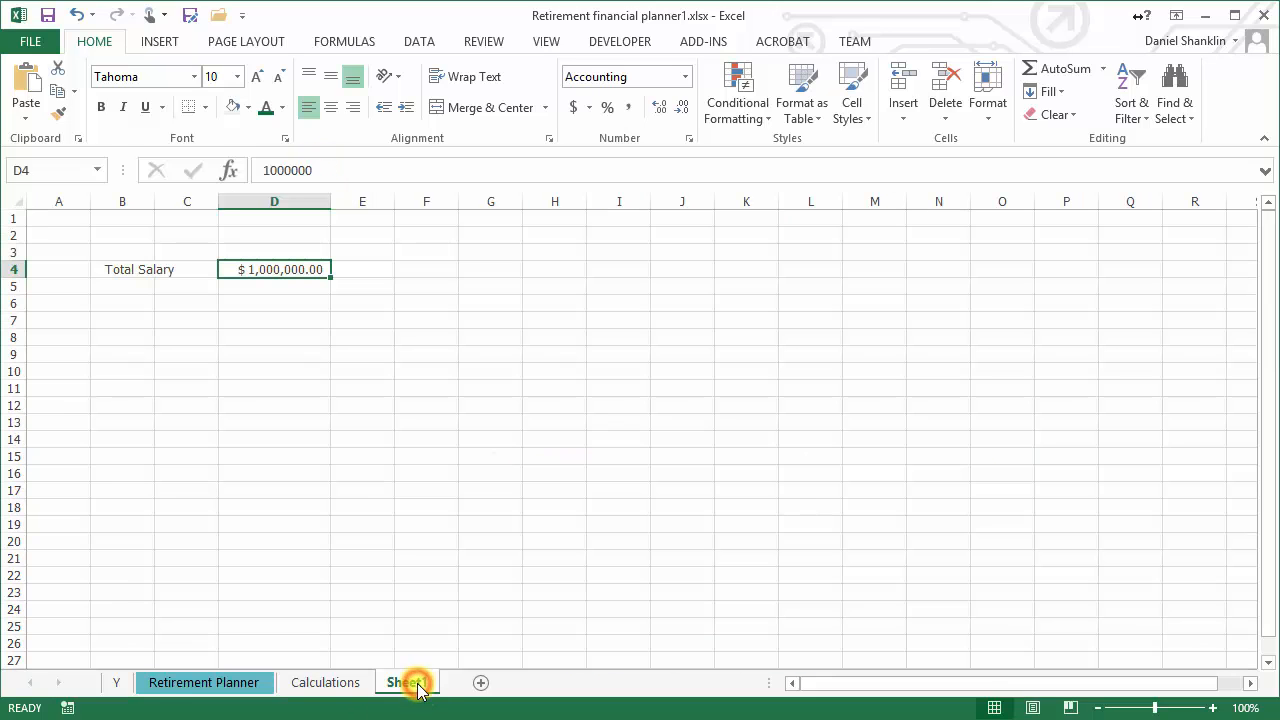
left_click(221, 682)
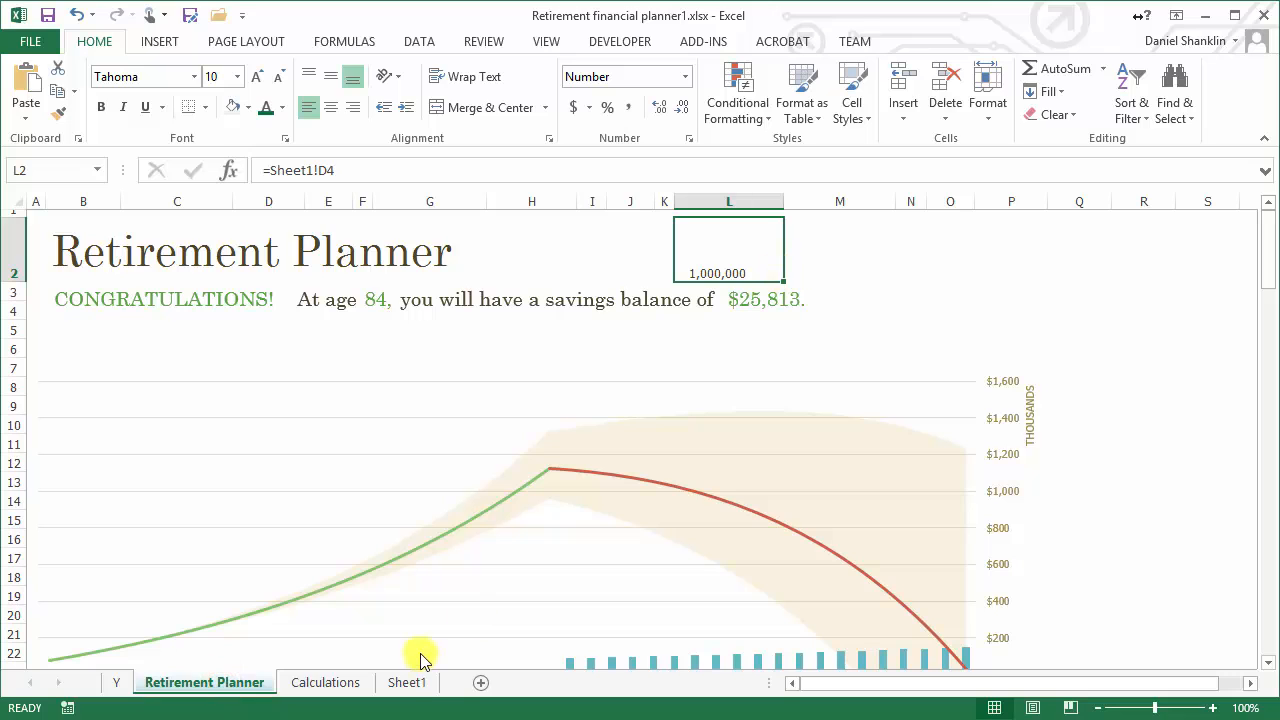
Move Sheet1 out of Retirement financial planner1.xlsx into a new book without creating a copy
left_click(409, 685)
right_click(413, 689)
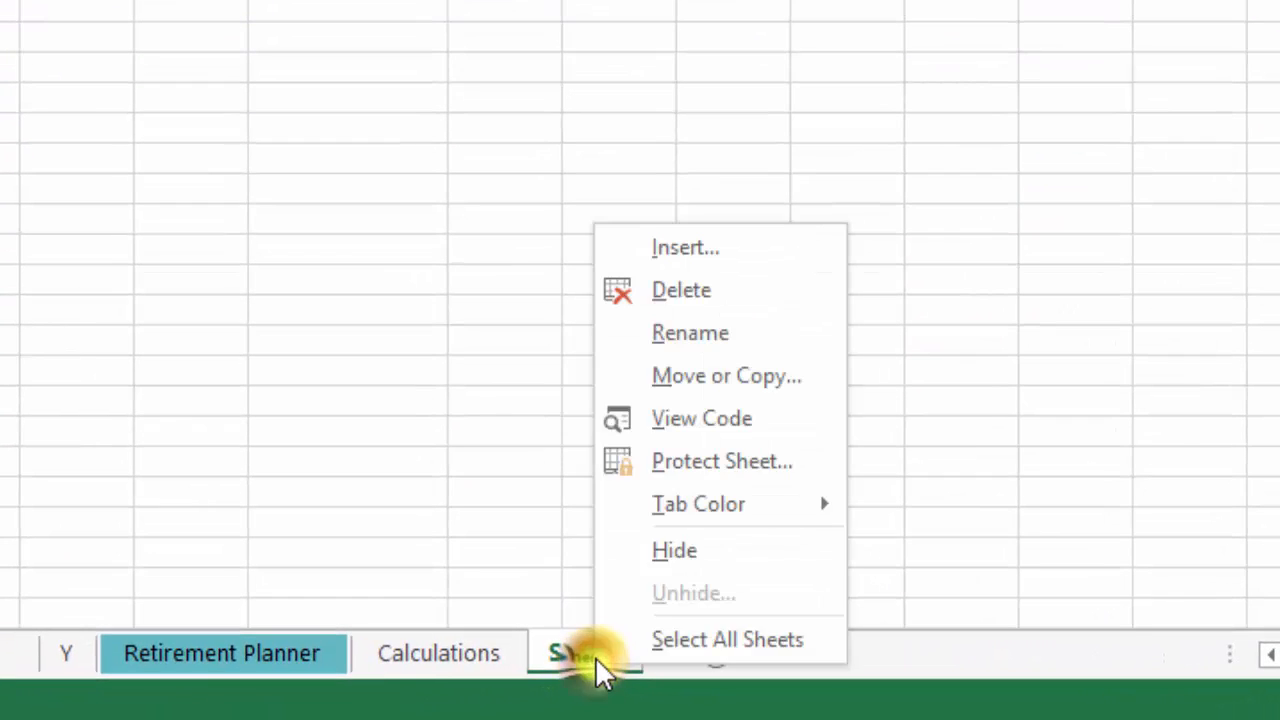
left_click(718, 375)
left_click(640, 245)
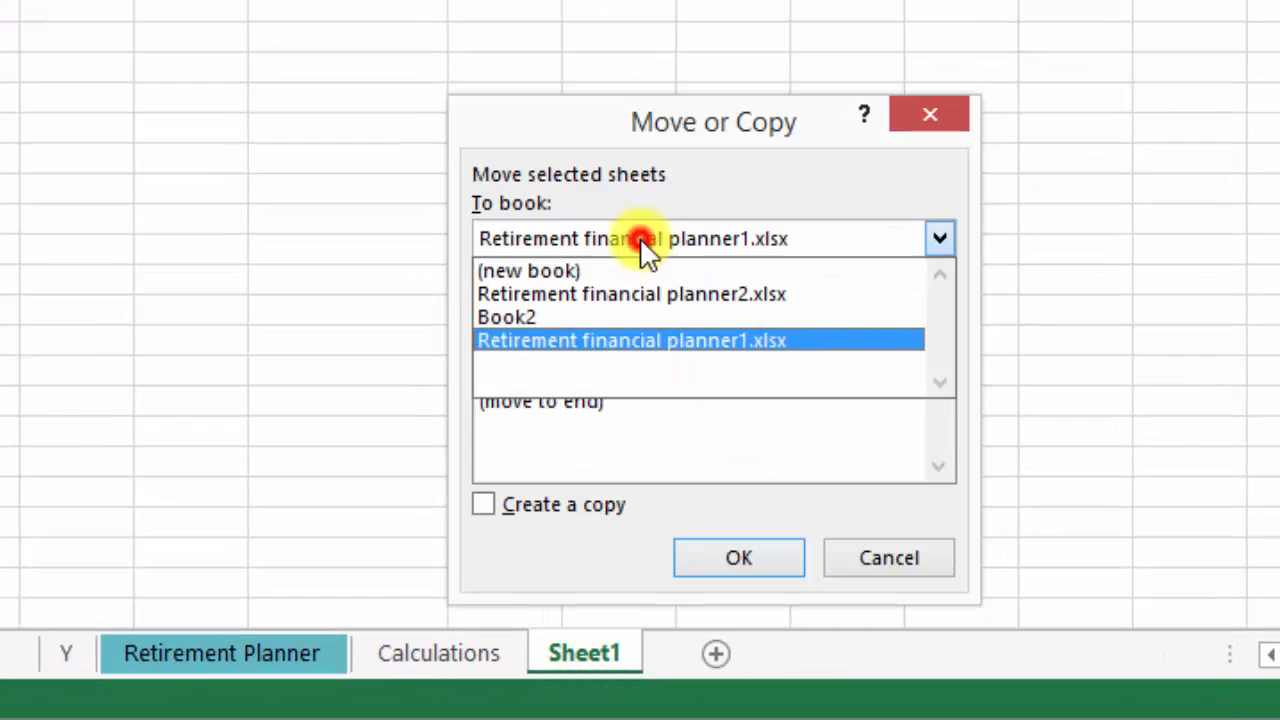
left_click(617, 268)
left_click(735, 562)
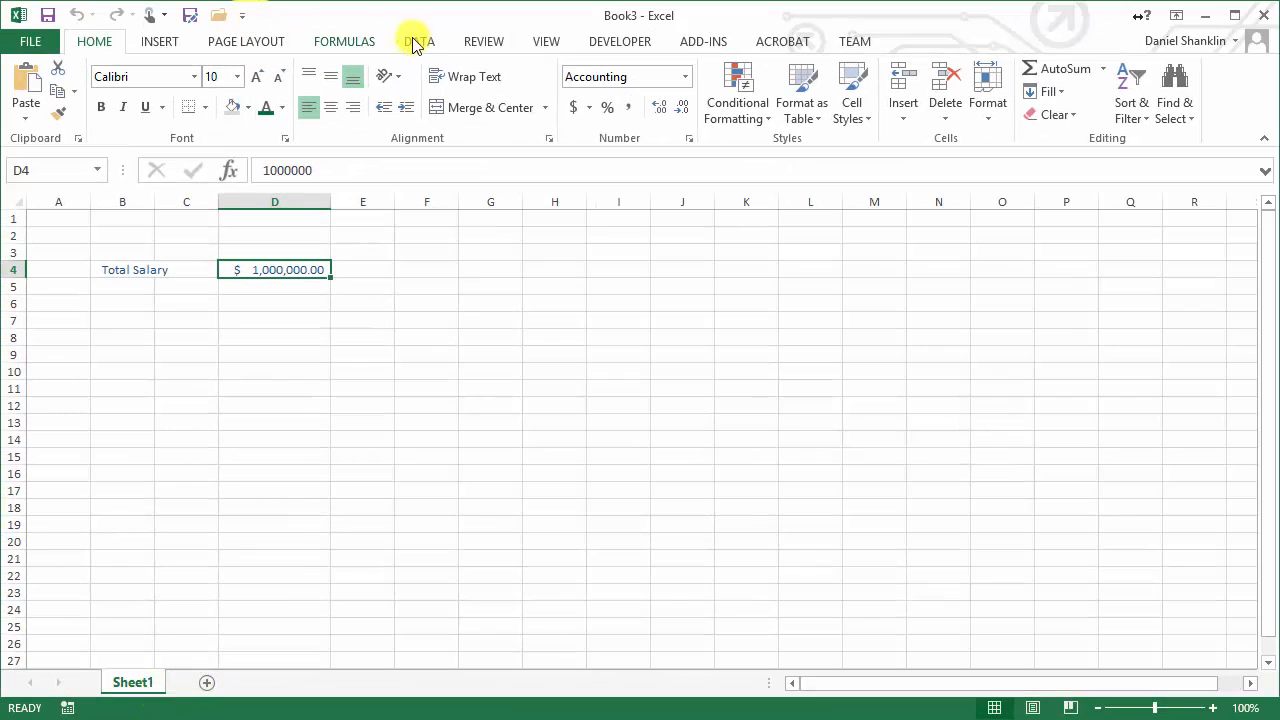
Switch back to Retirement financial planner1.xlsx and inspect the formula in cell L2 of the Retirement Planner sheet
left_click(547, 47)
left_click(937, 90)
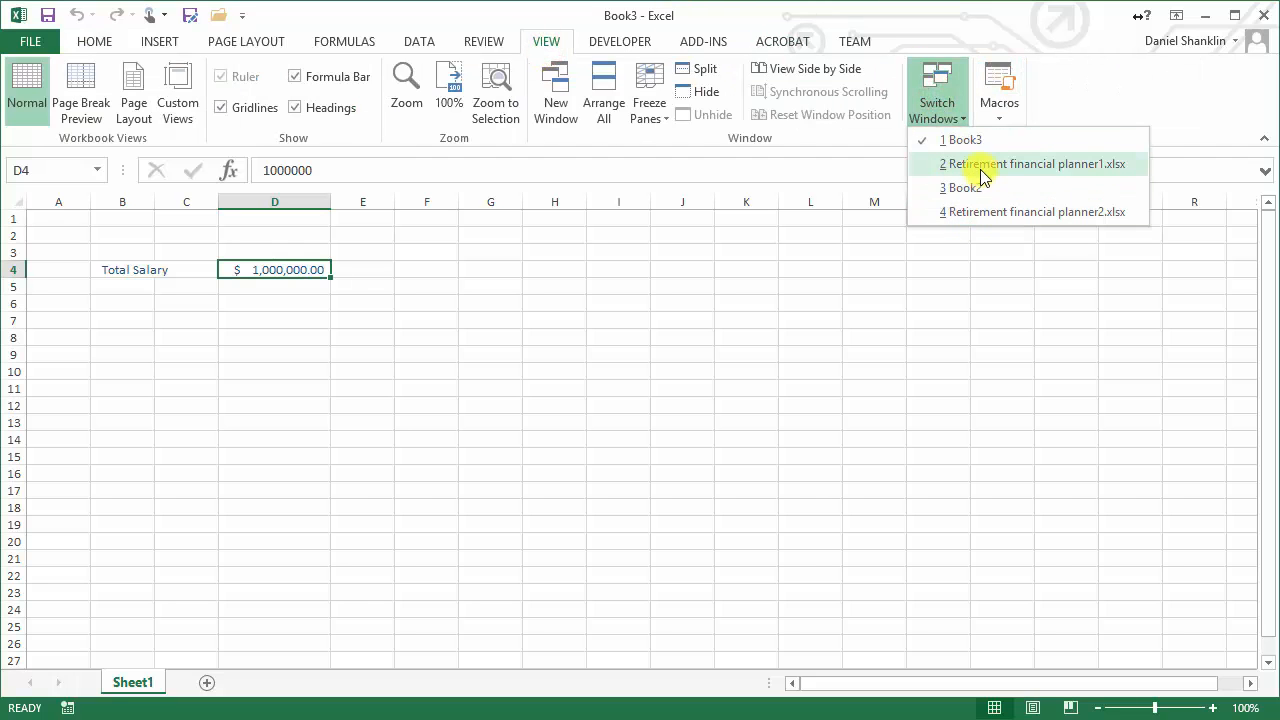
left_click(983, 165)
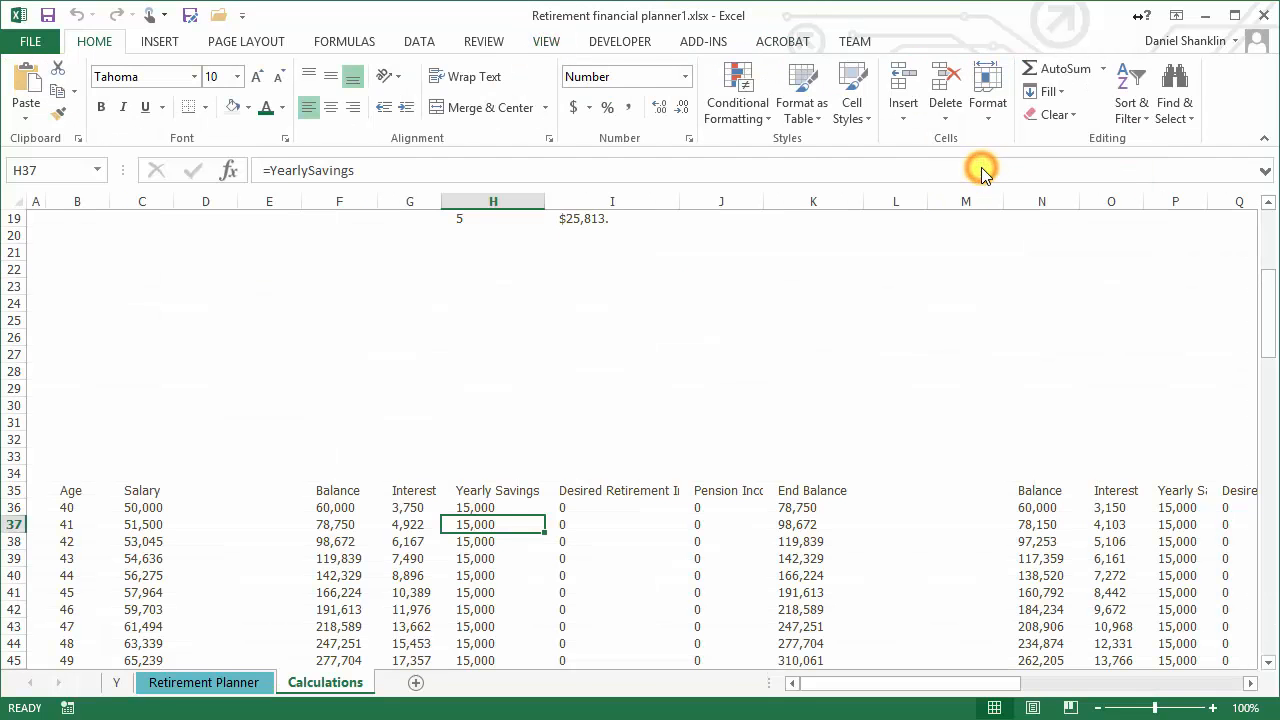
left_click(180, 681)
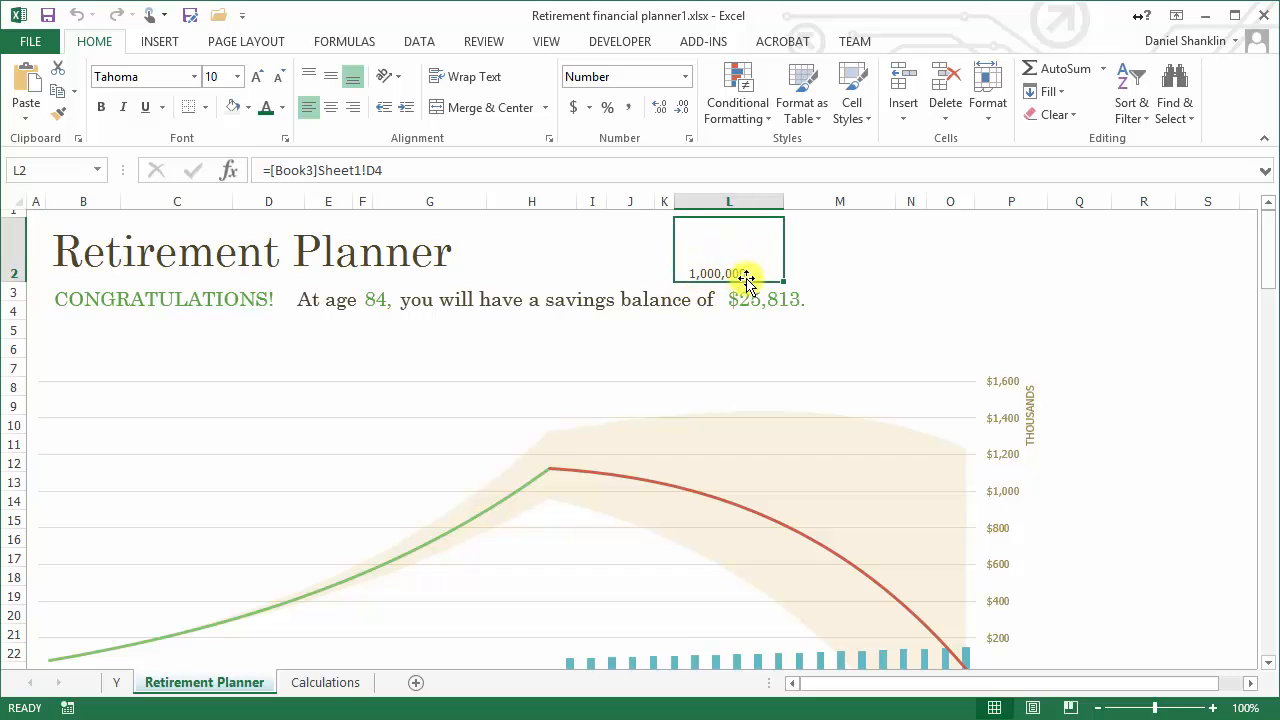
Review the external workbook links listed for Retirement financial planner1.xlsx without changing them
left_click(415, 42)
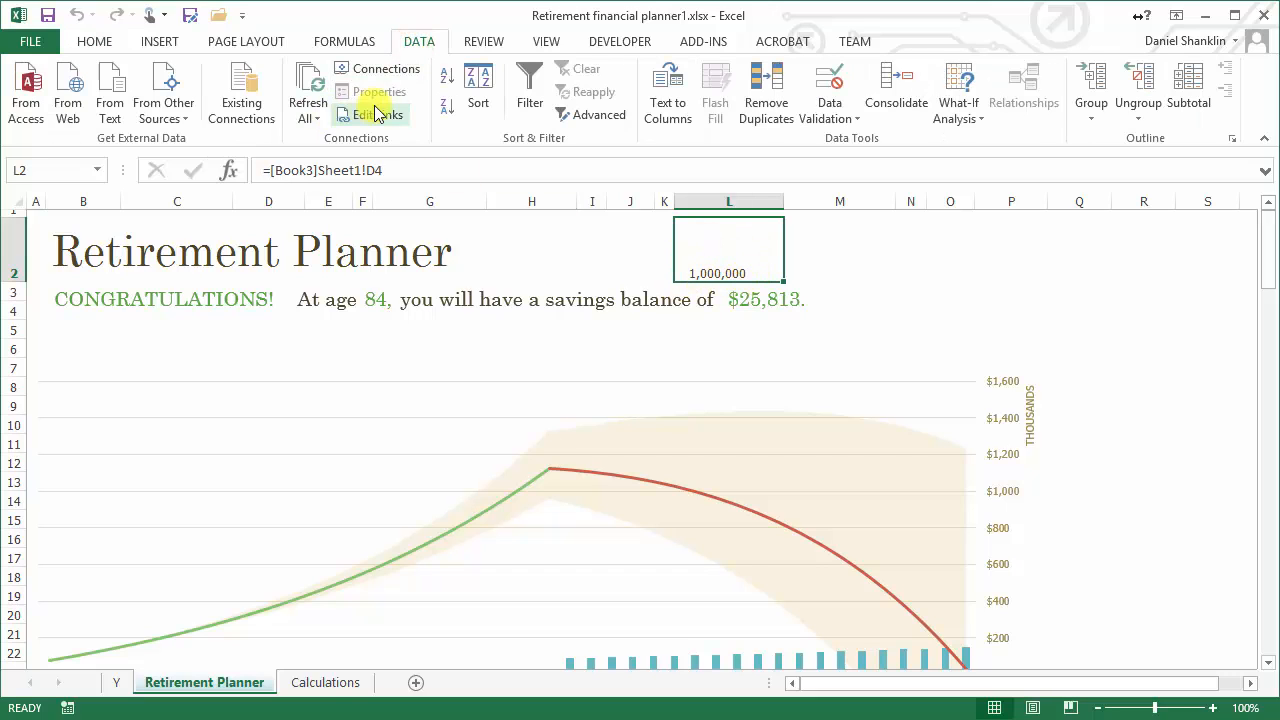
left_click(374, 115)
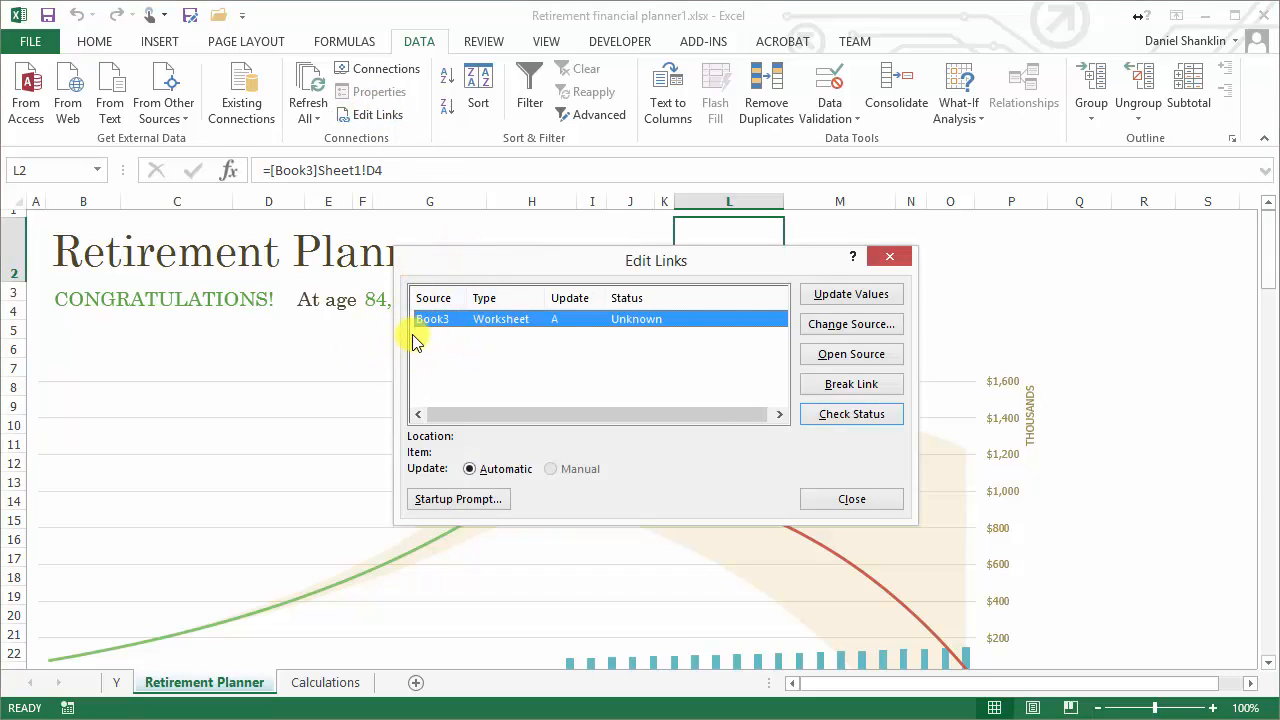
left_click(840, 501)
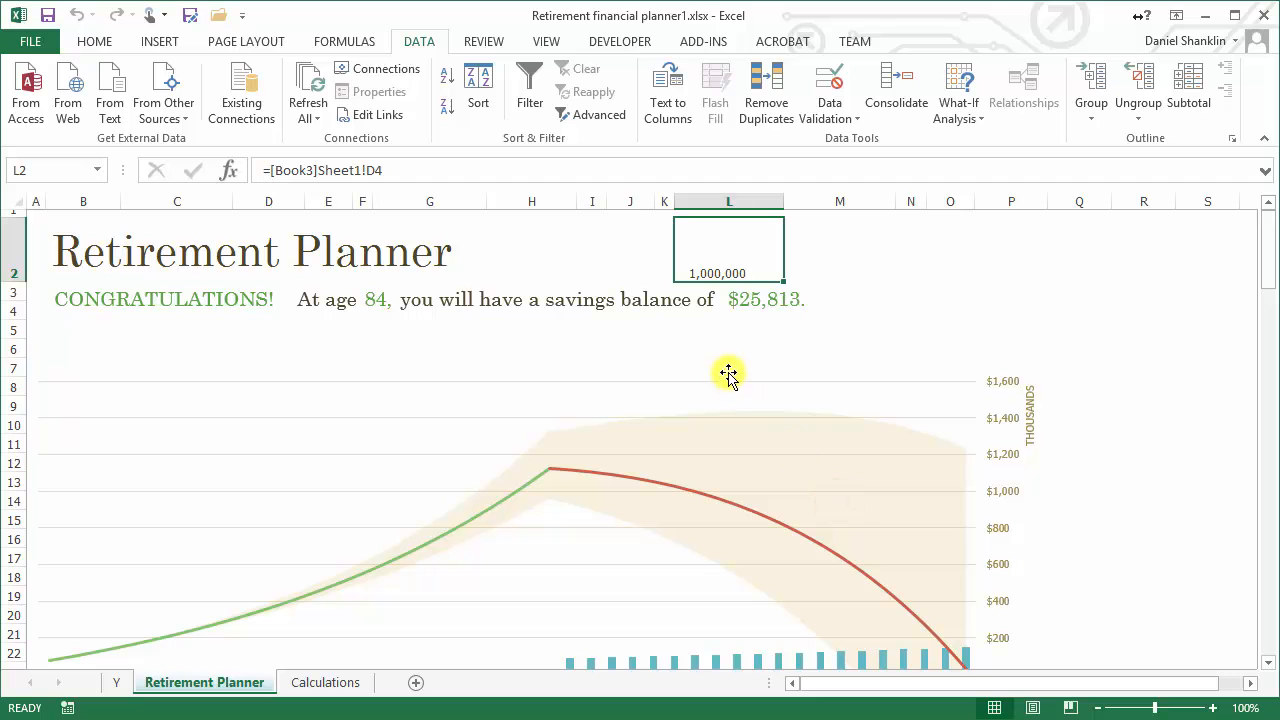
Replace the external-link formula in cell L2 of the Retirement Planner sheet with its own value by copying and pasting values only
right_click(743, 250)
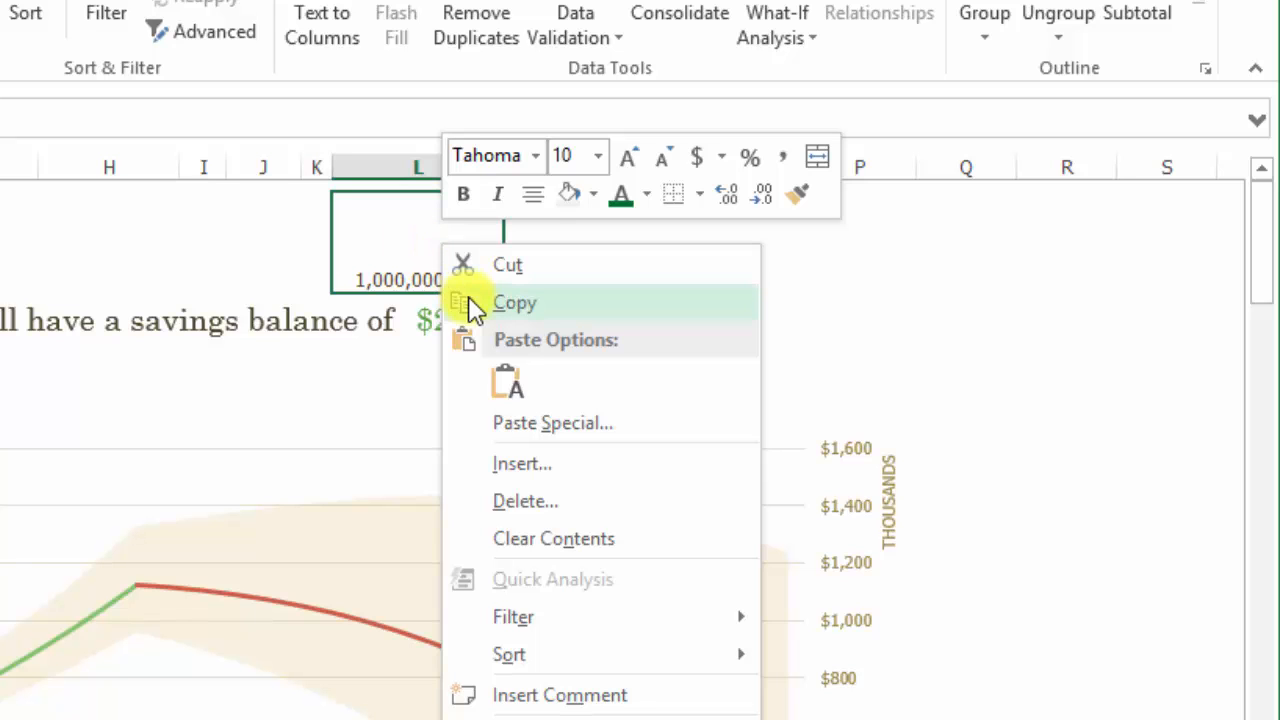
left_click(473, 303)
right_click(443, 250)
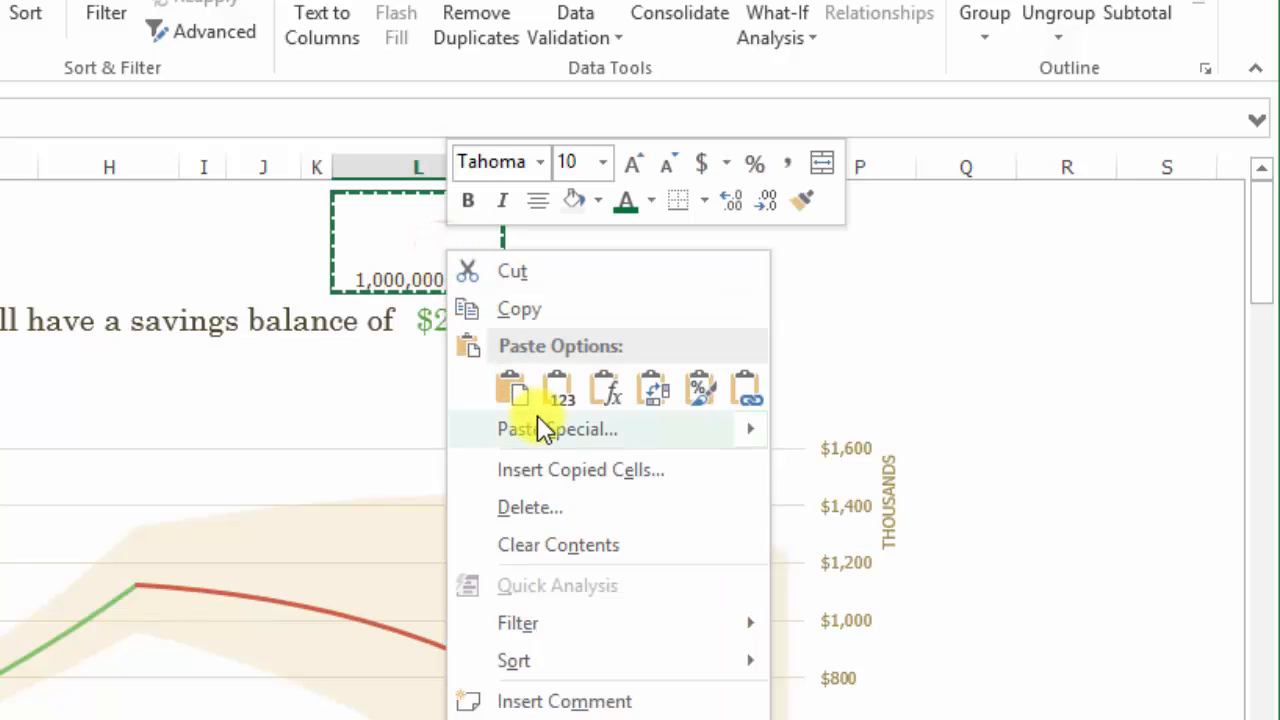
left_click(558, 390)
left_click(558, 390)
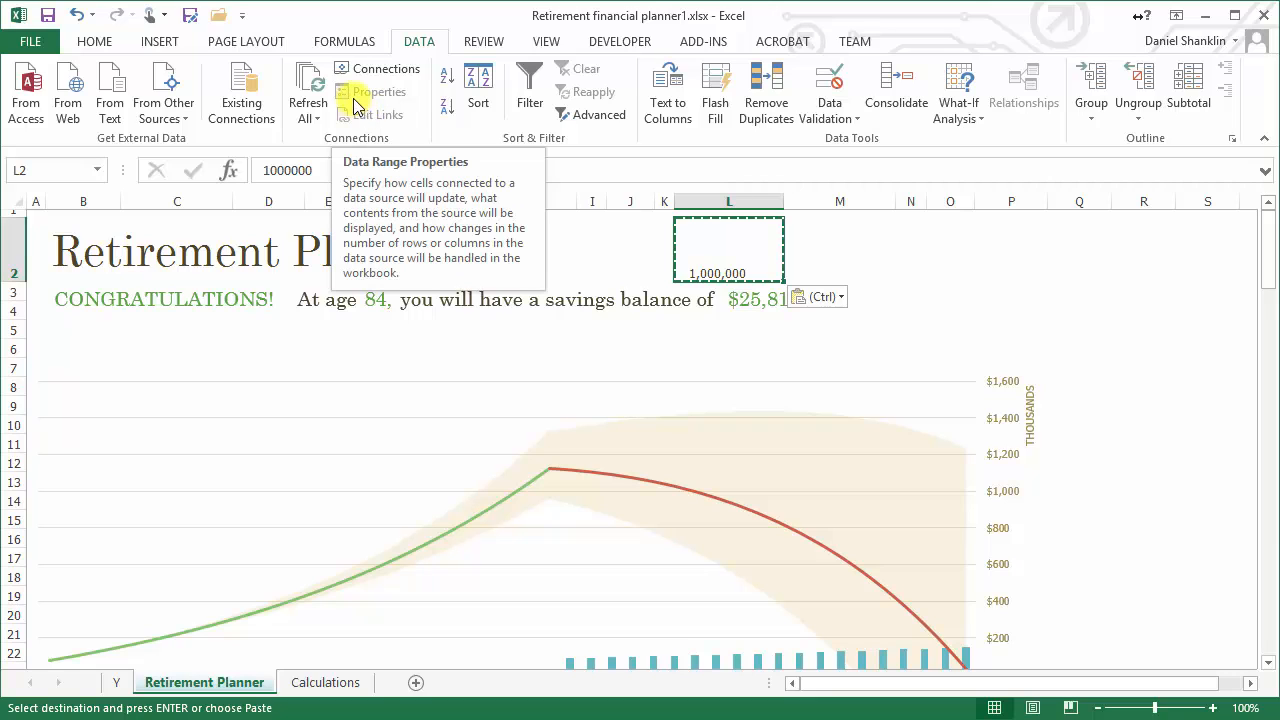
Switch to Book3 and close it without saving the changes
left_click(548, 40)
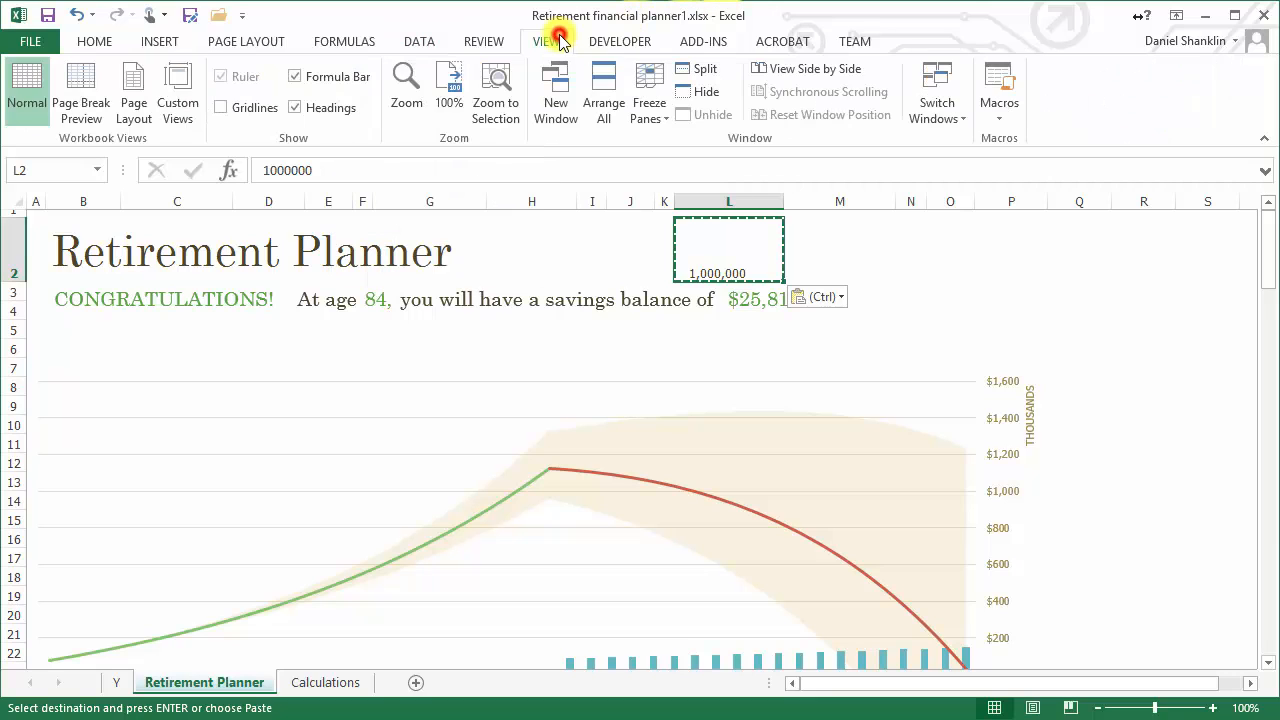
left_click(937, 95)
left_click(954, 145)
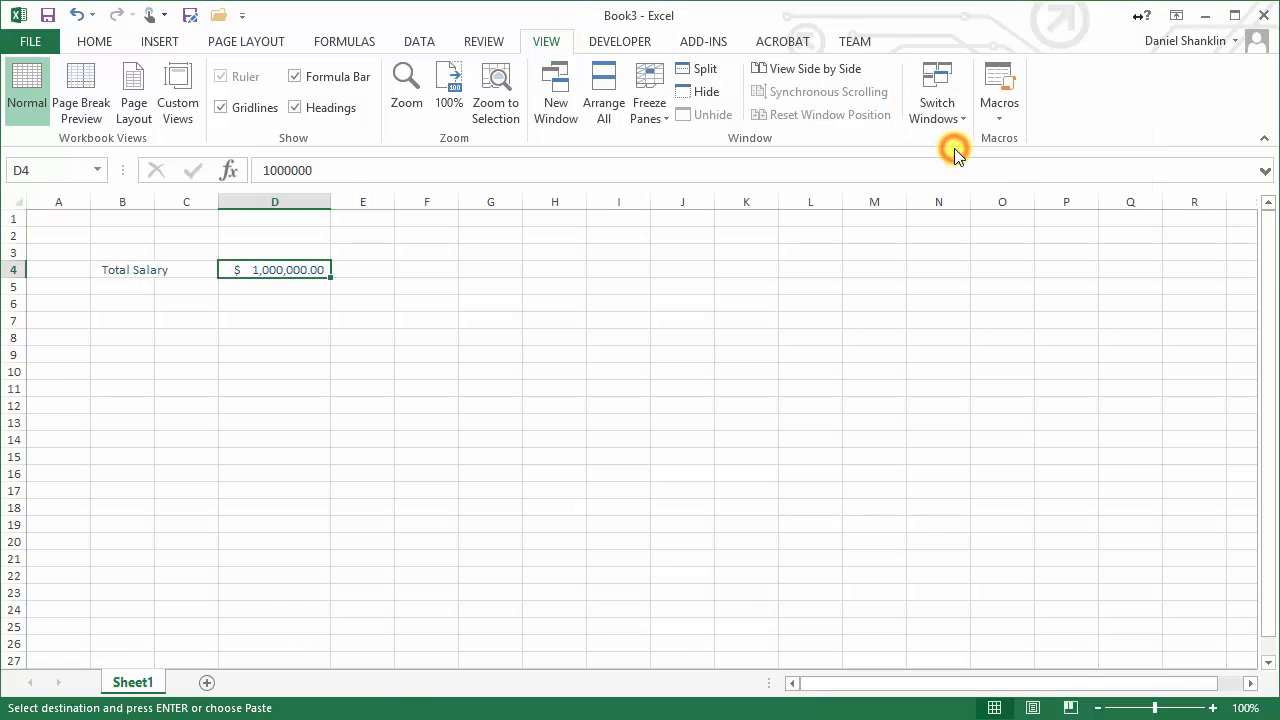
left_click(32, 41)
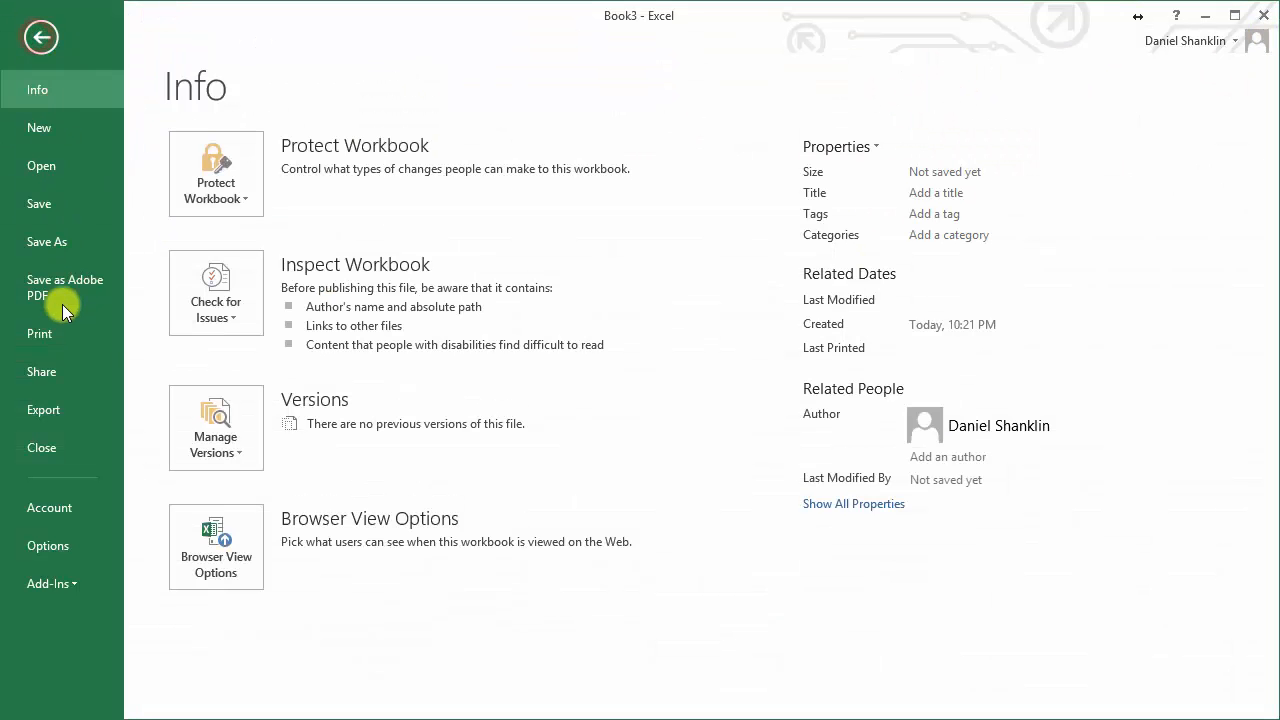
left_click(49, 441)
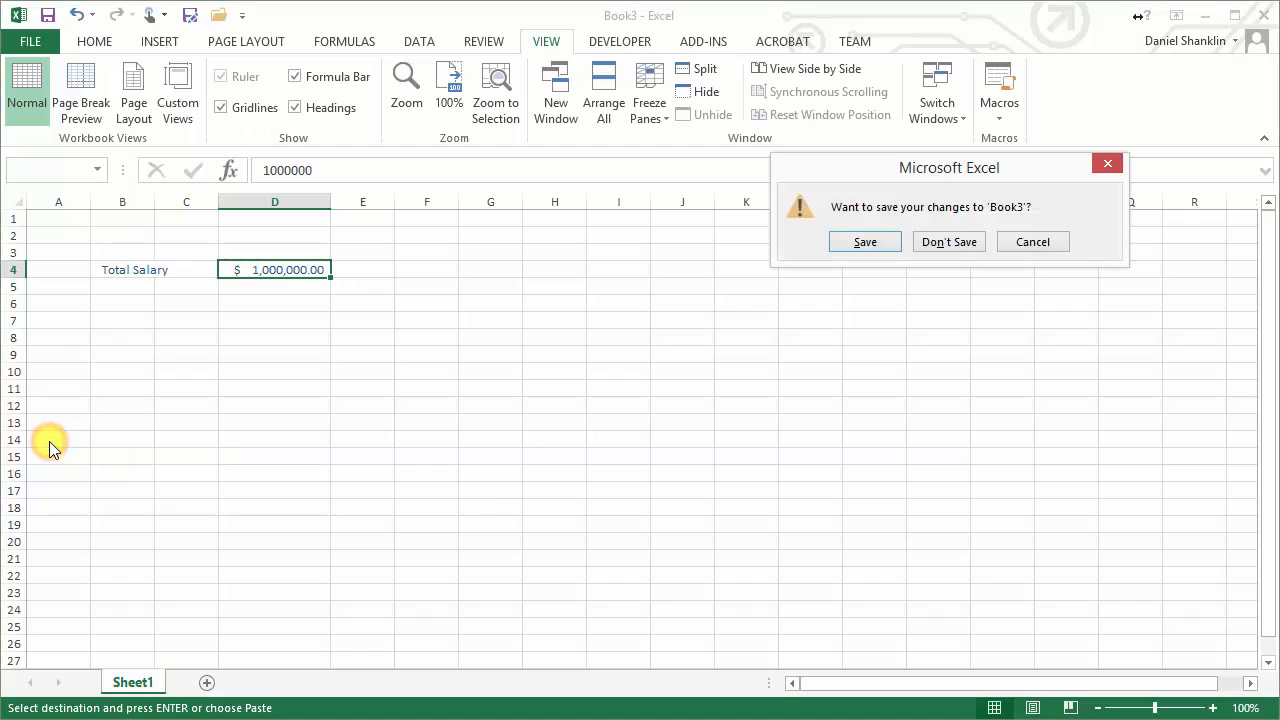
left_click(949, 242)
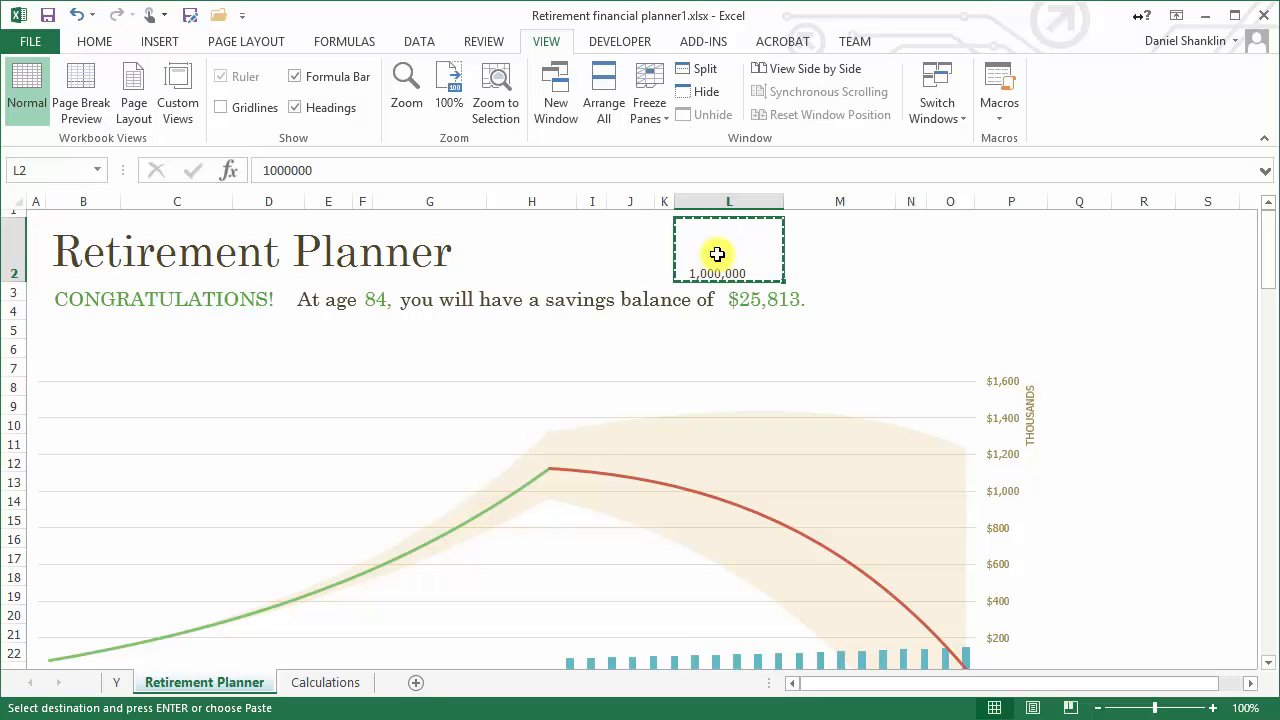
Add a worksheet after Retirement Planner and fill scattered cells with placeholder text such as f, af, a, ds and dsa
left_click(416, 684)
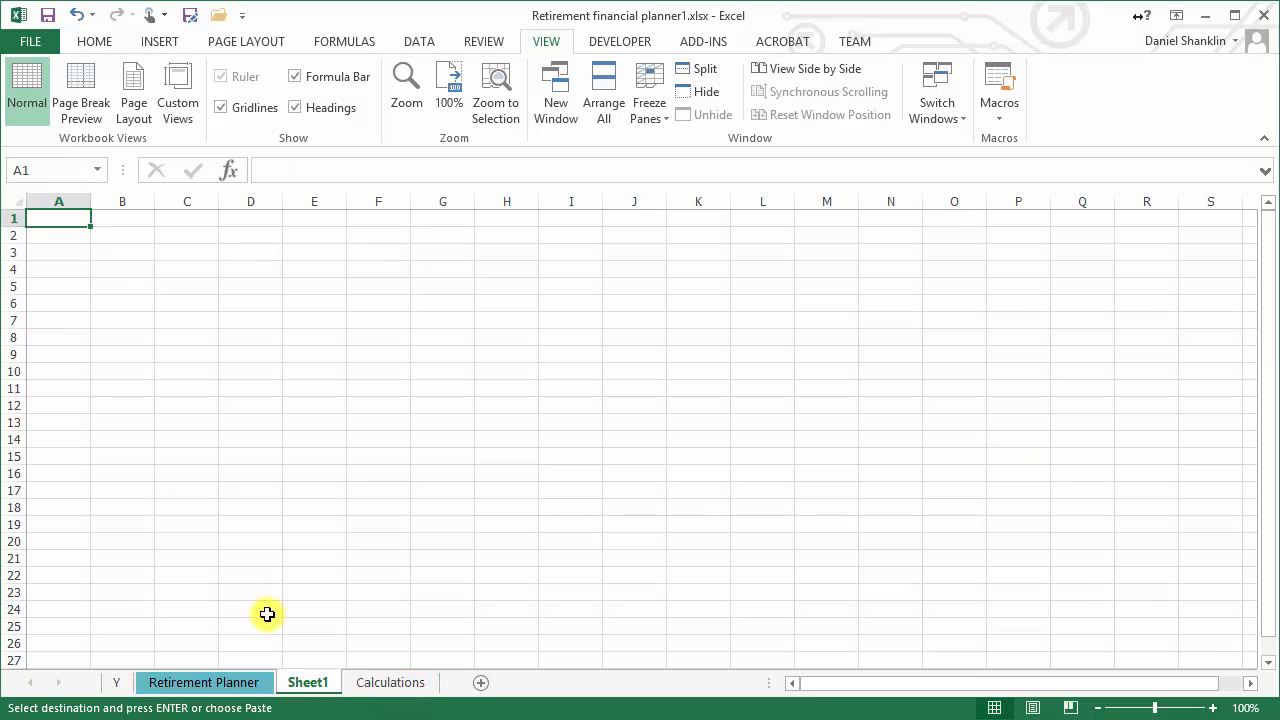
left_click(71, 252)
type("f")
left_click(187, 269)
type("f")
left_click_drag(196, 292, 210, 318)
left_click(317, 352)
type("f")
left_click(443, 384)
type("a")
left_click(534, 388)
type("dsa")
left_click(563, 323)
type("ds")
left_click(383, 283)
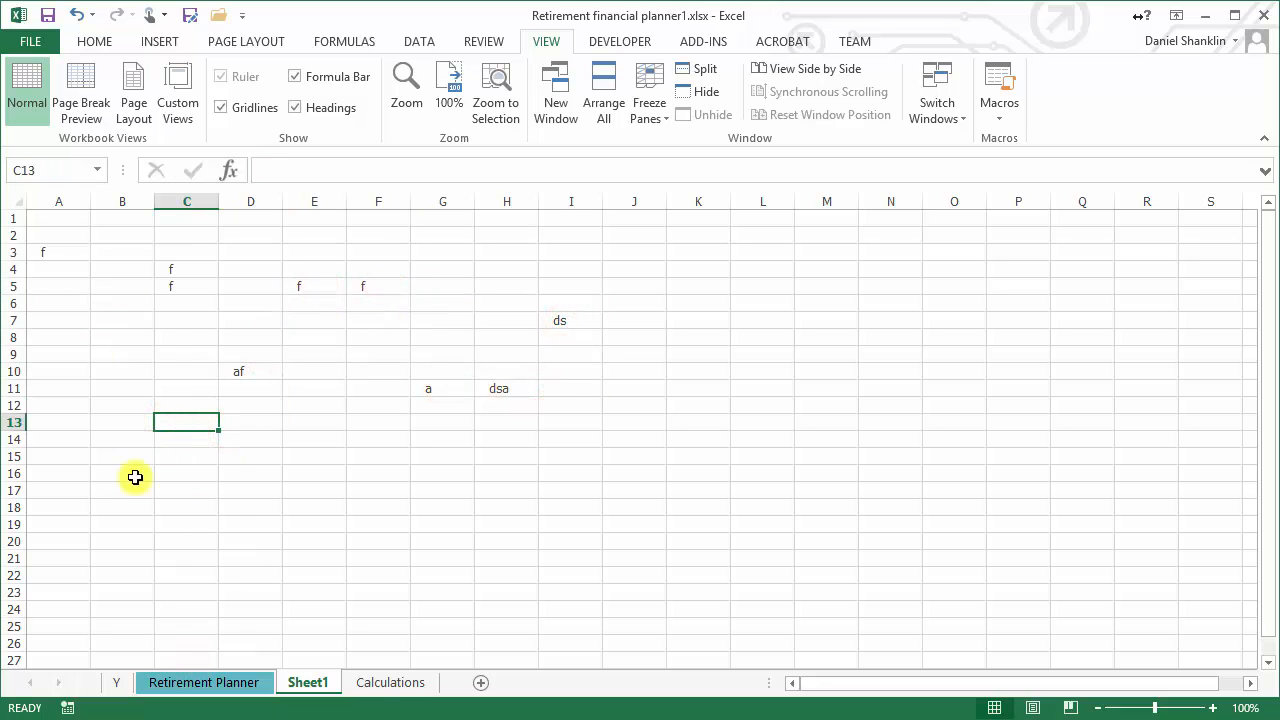
Move the placeholder Sheet1 out of Retirement financial planner1.xlsx into a new book without creating a copy
right_click(312, 688)
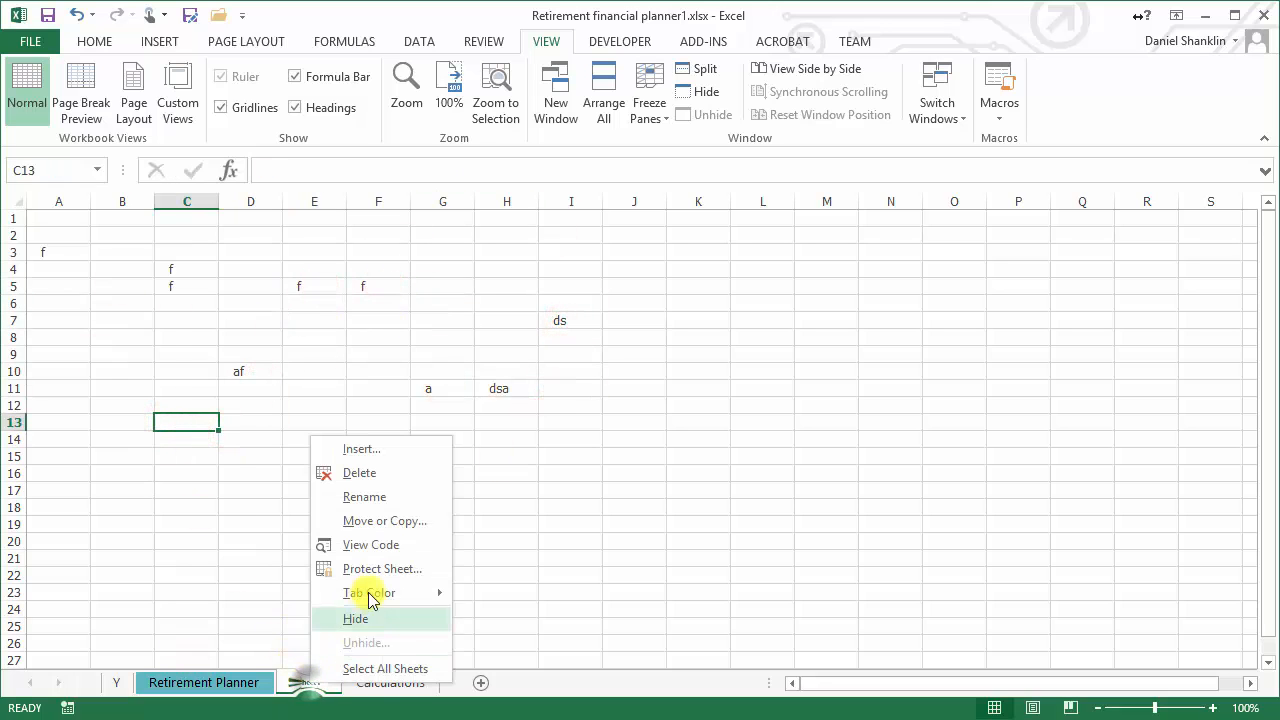
left_click(396, 524)
left_click(360, 462)
left_click(352, 474)
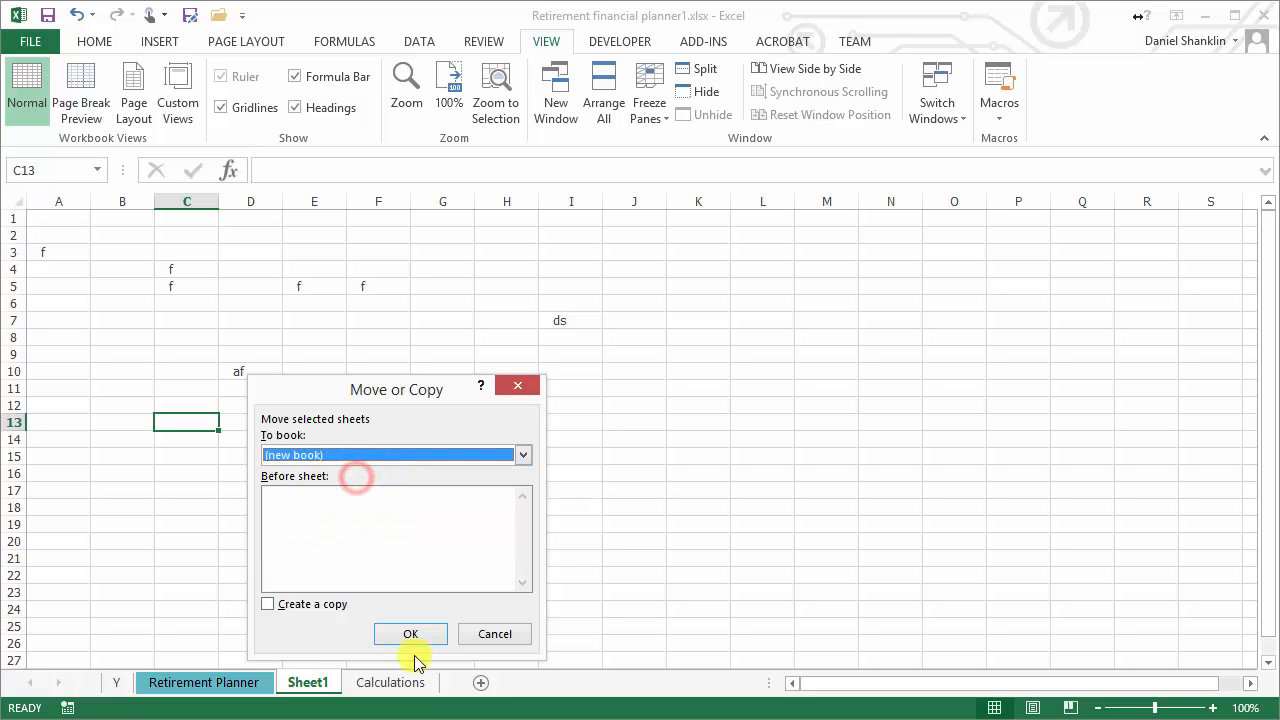
left_click(410, 634)
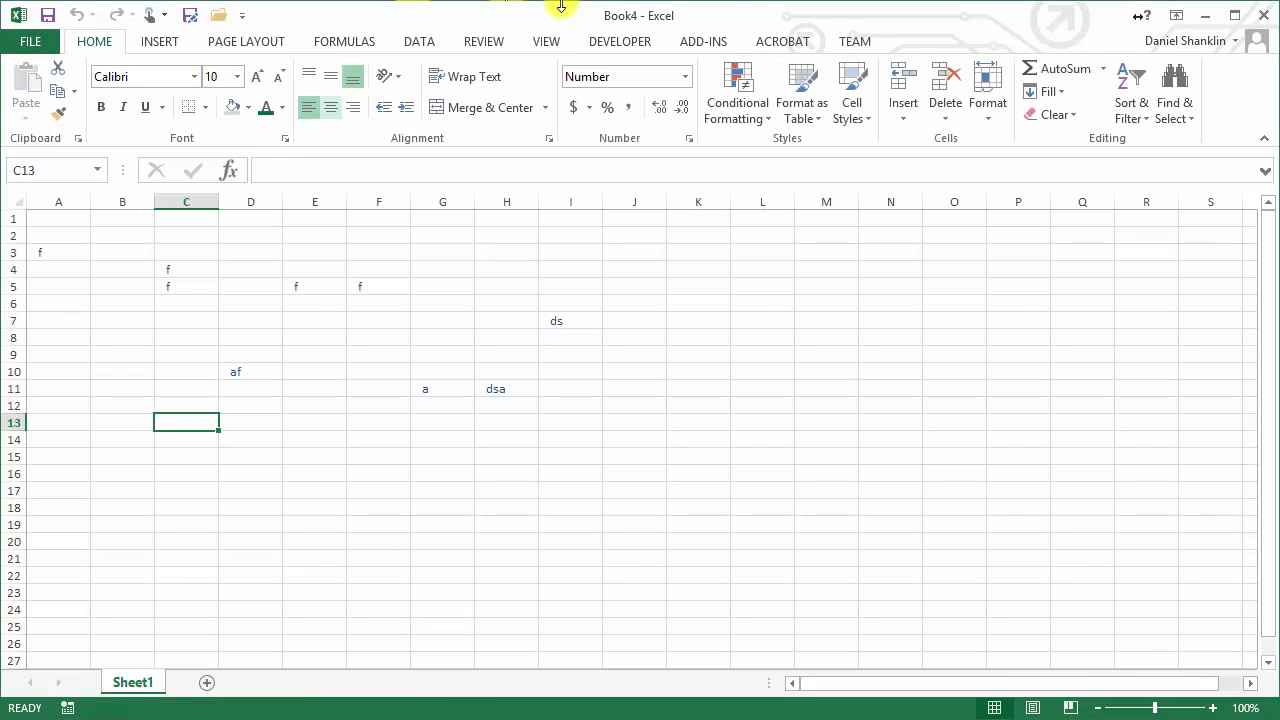
Switch back to Retirement financial planner1.xlsx and check whether it has any external workbook links to edit
left_click(555, 43)
left_click(946, 100)
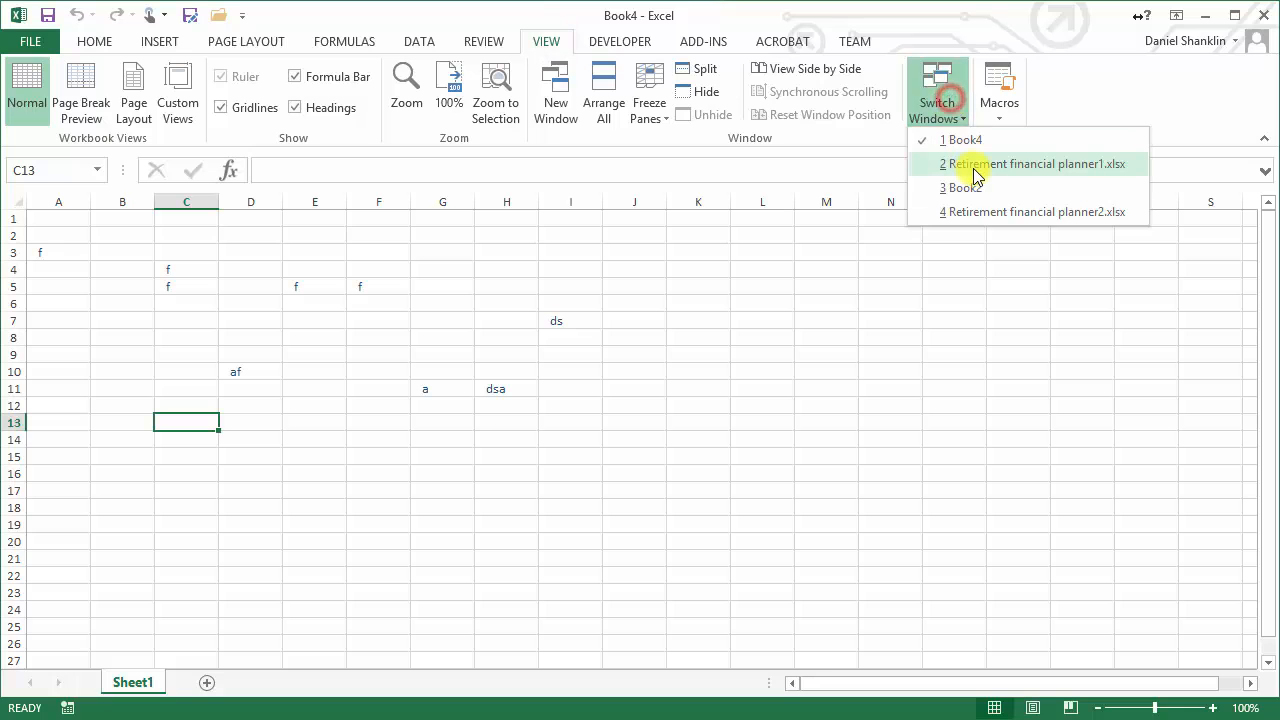
left_click(978, 165)
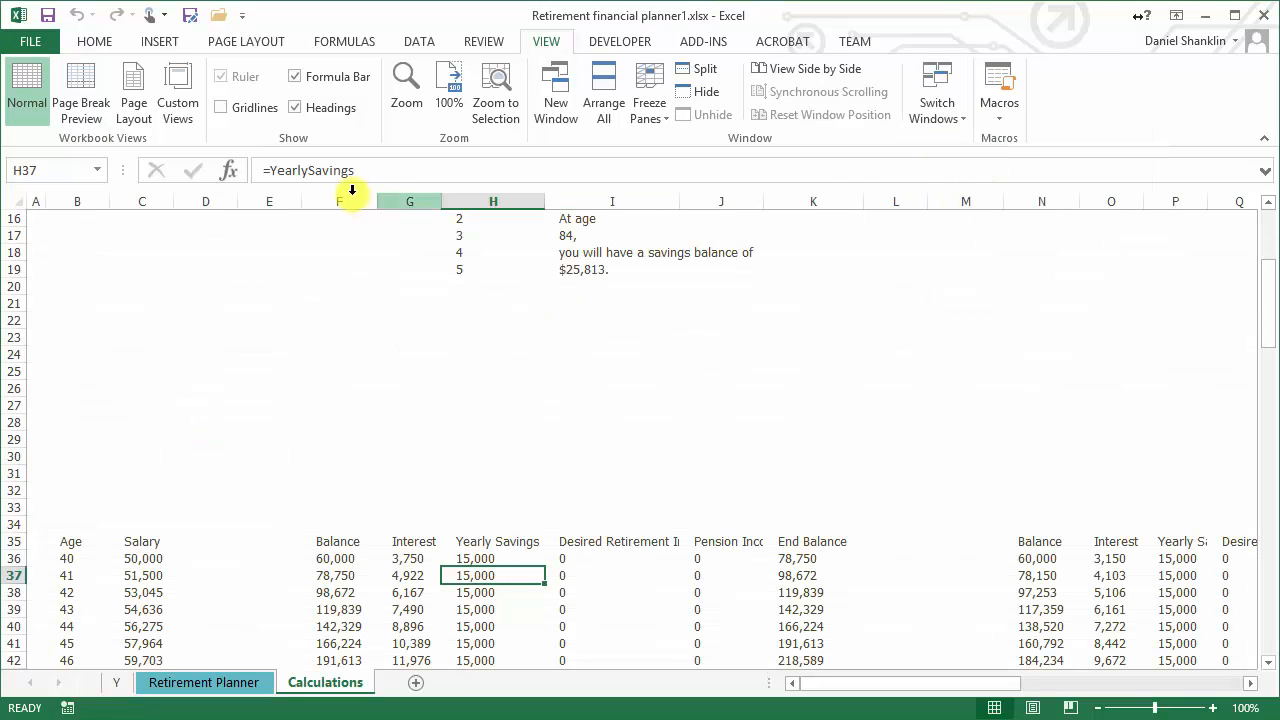
left_click(420, 43)
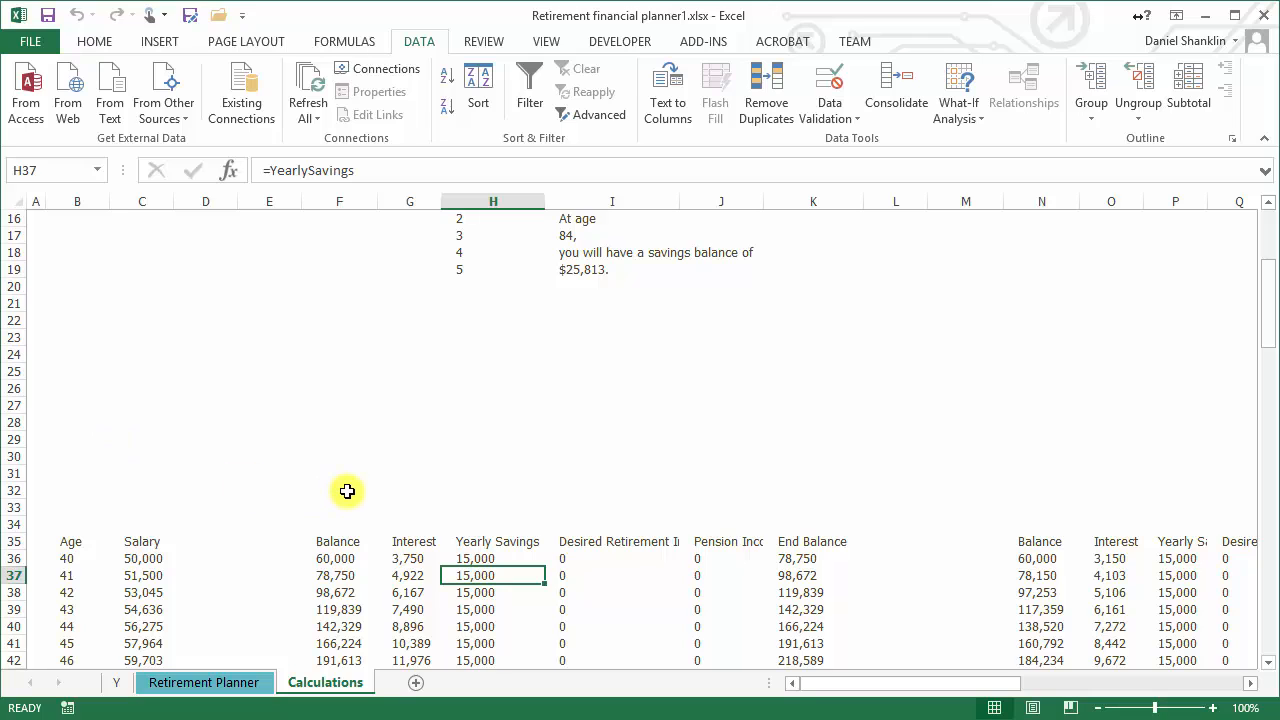
Switch to Book4 and close it without saving the changes
left_click(538, 42)
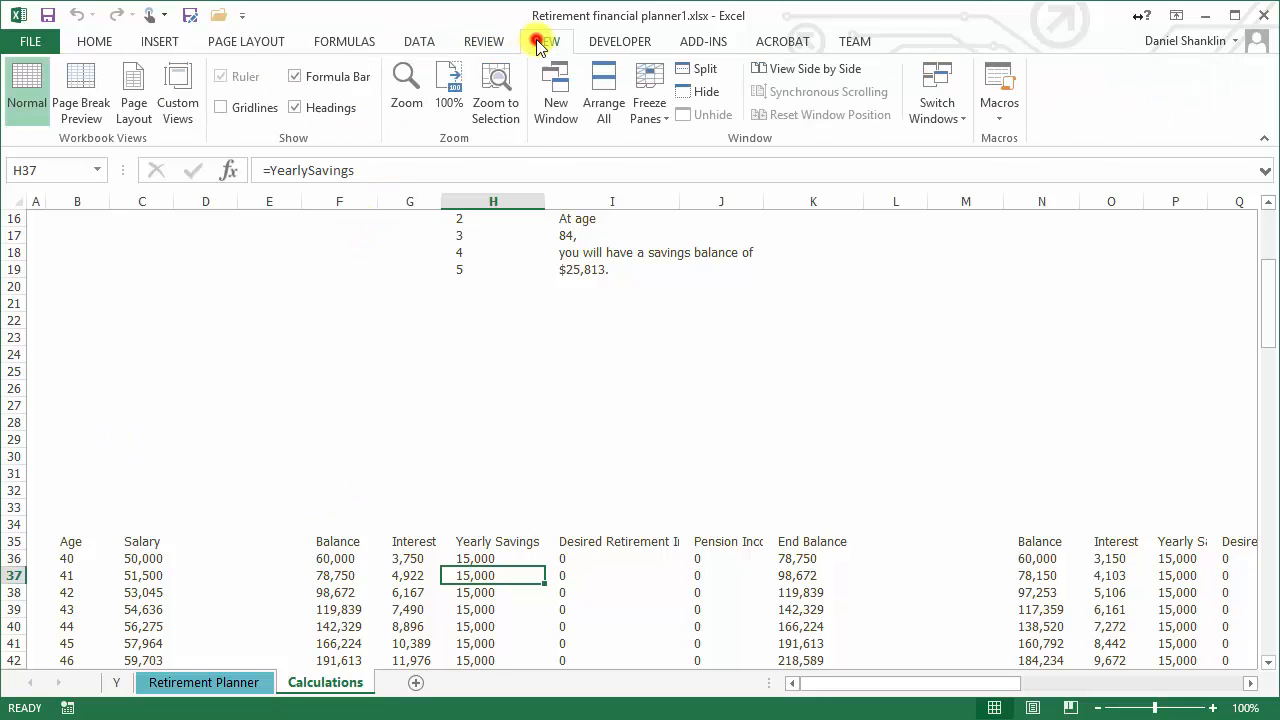
left_click(937, 95)
left_click(963, 132)
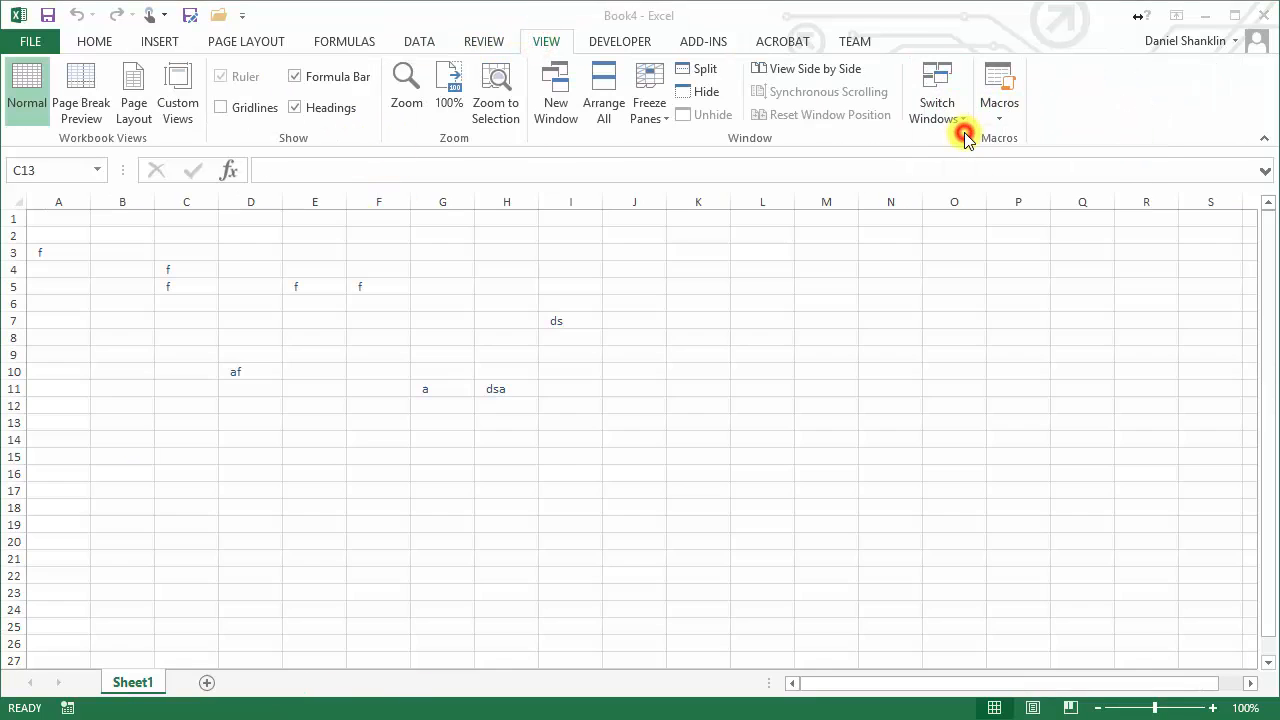
left_click(30, 42)
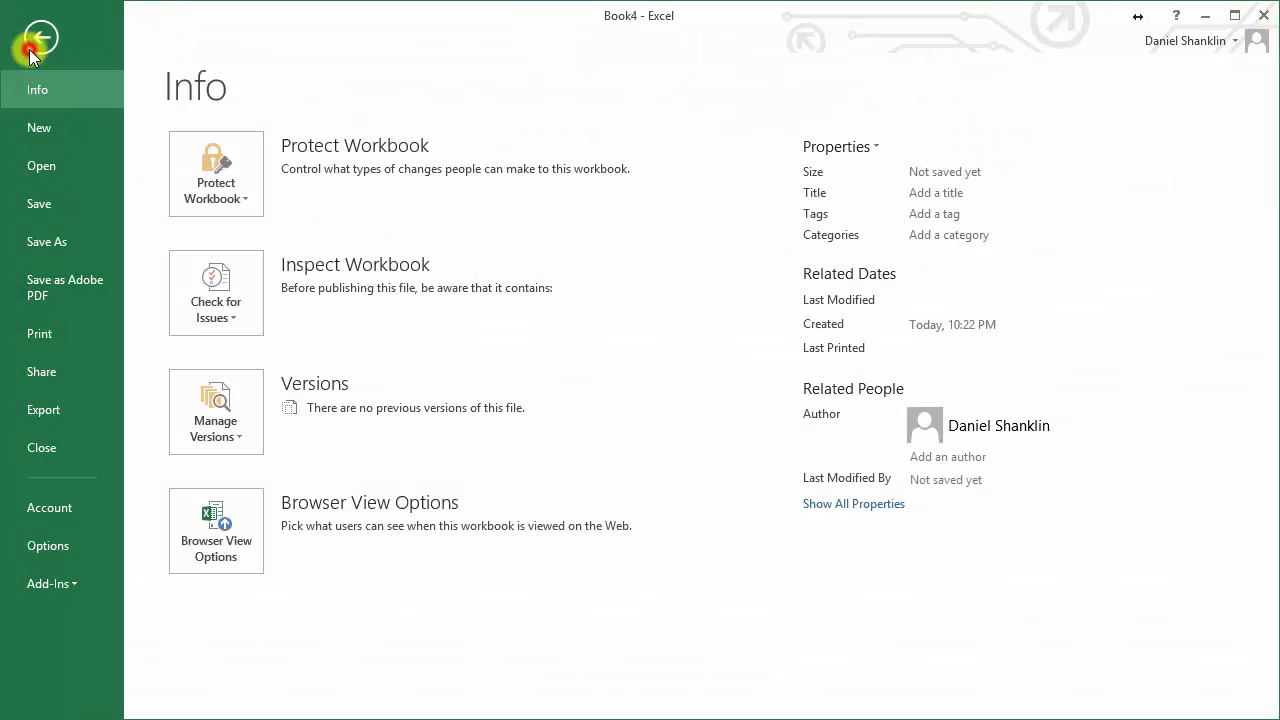
left_click(44, 448)
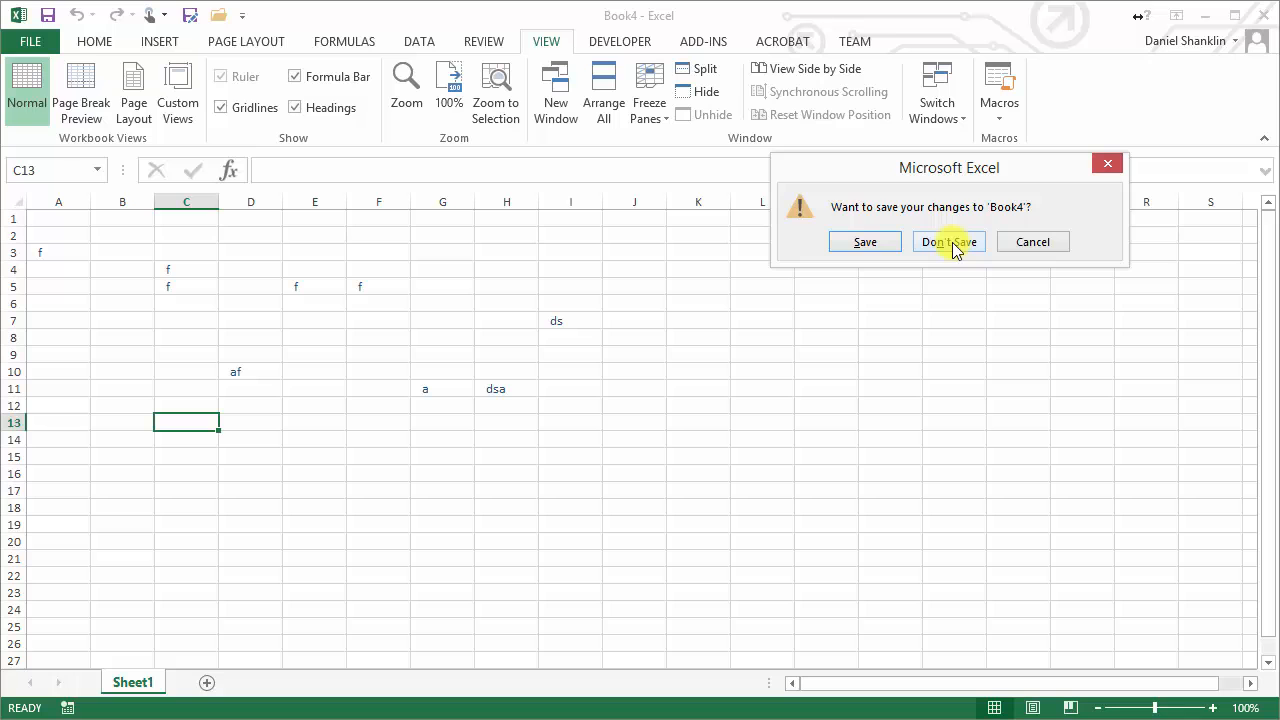
left_click(950, 243)
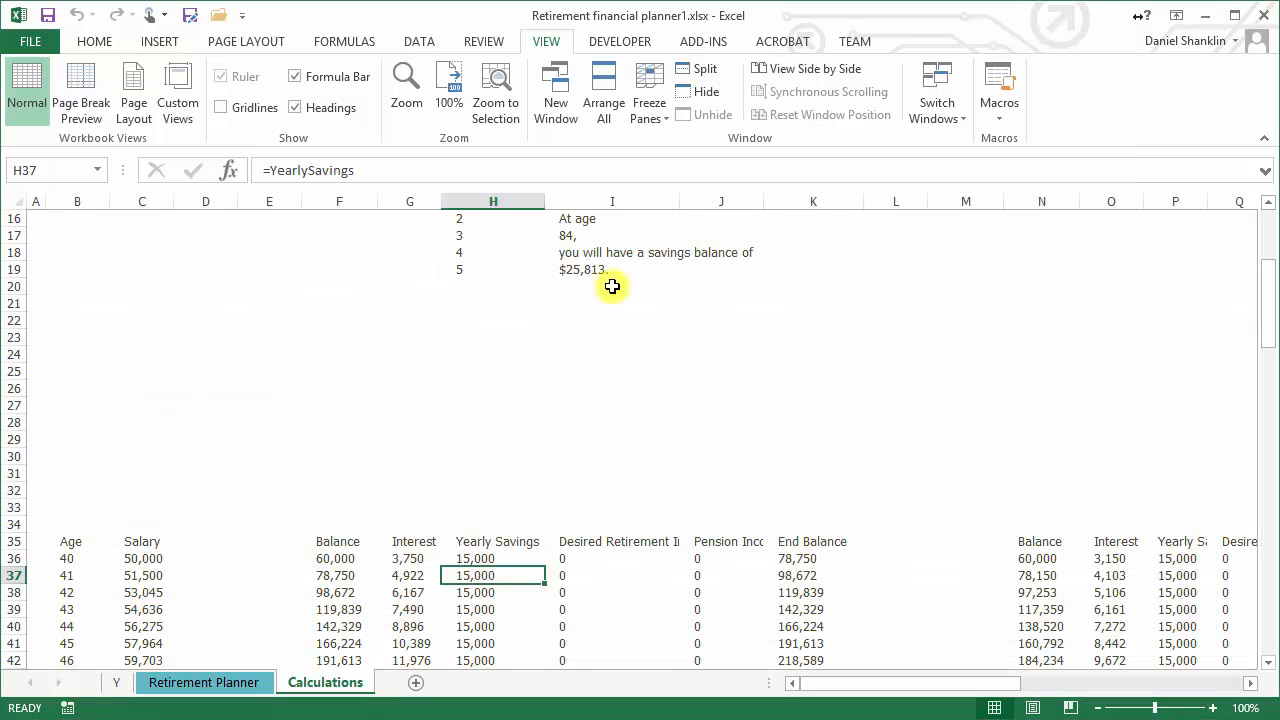
Look over the start of the Calculations sheet and return to the workbook's lesson title sheet
scroll(427, 441, "up", 5)
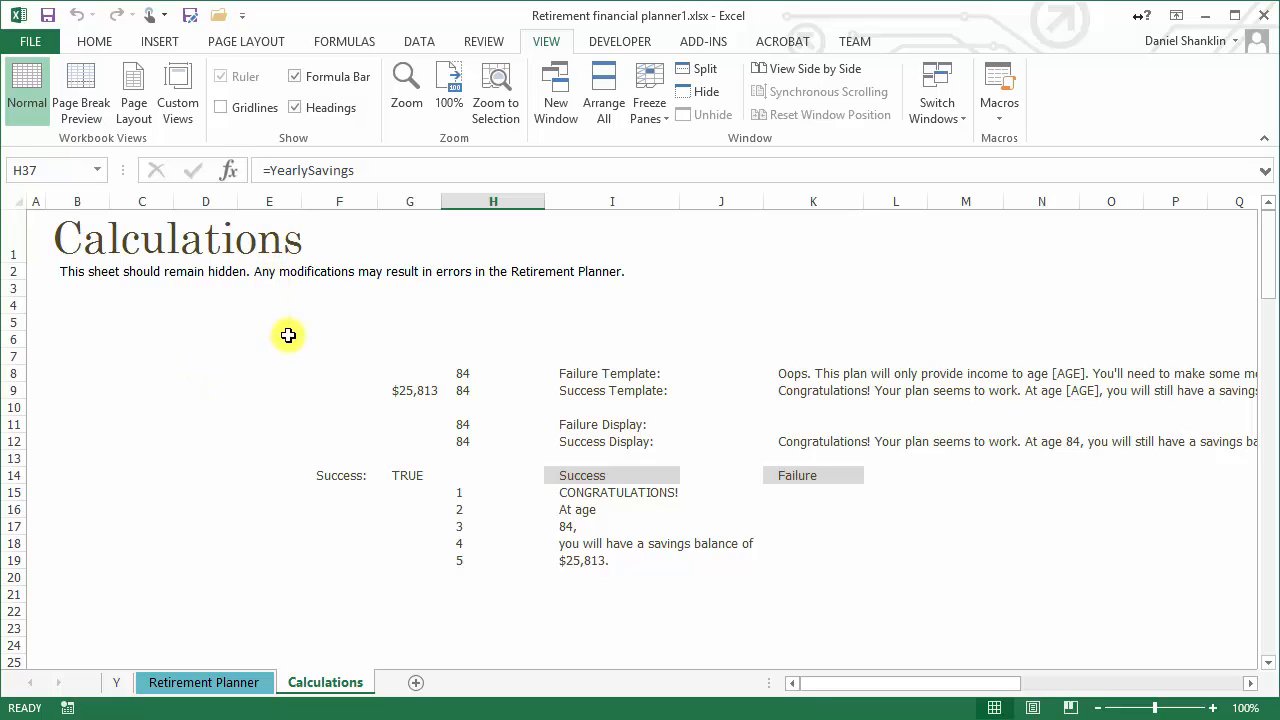
left_click(116, 682)
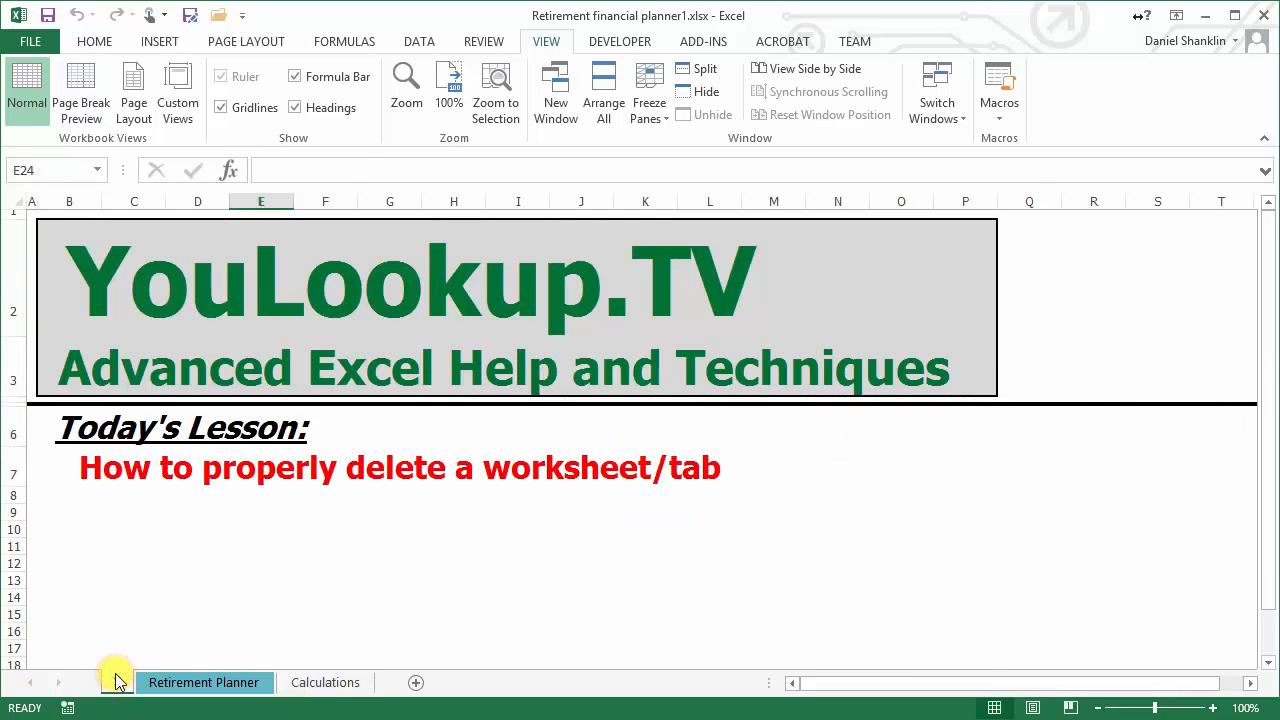